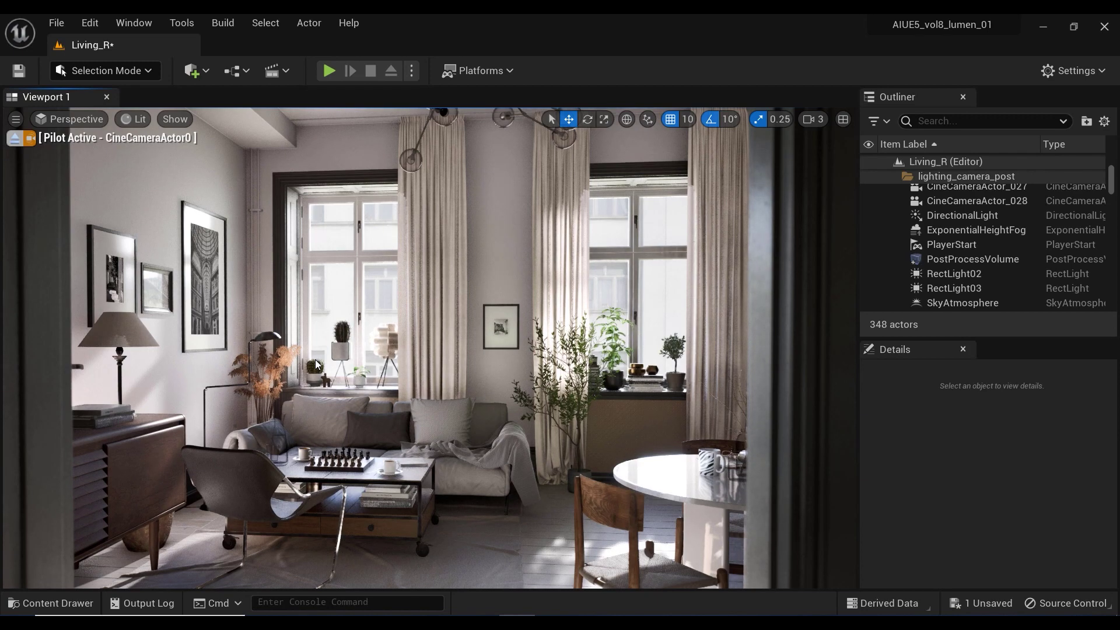
- Toggle the visibility of RectLight02 and RectLight03 to compare the room lighting, and delete both lights
middle_click_drag(430, 349, 425, 404)
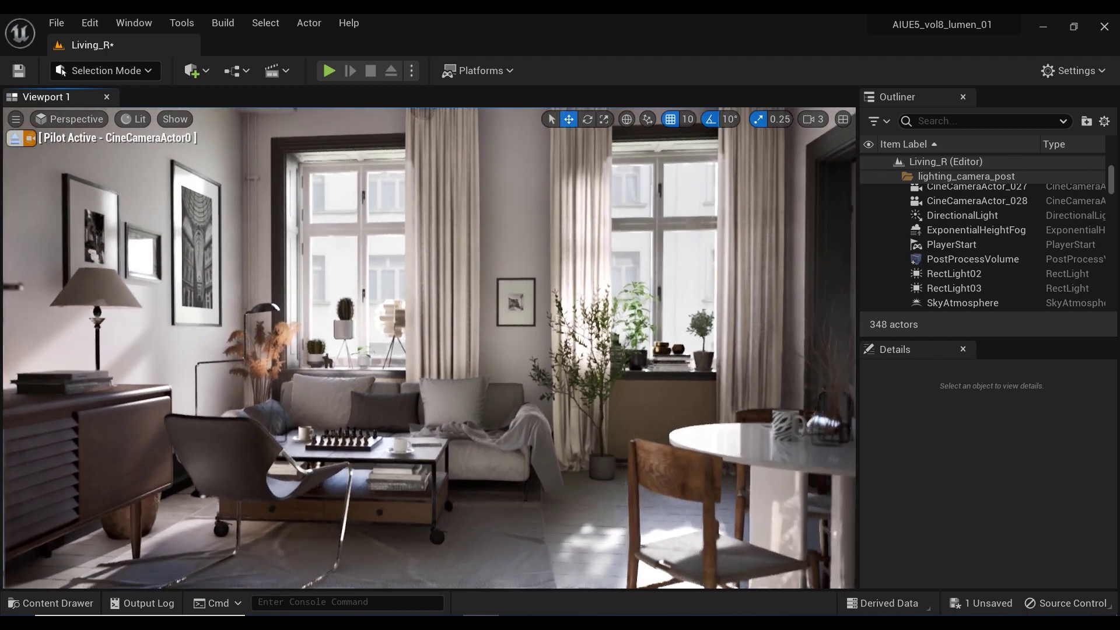
left_click(956, 275)
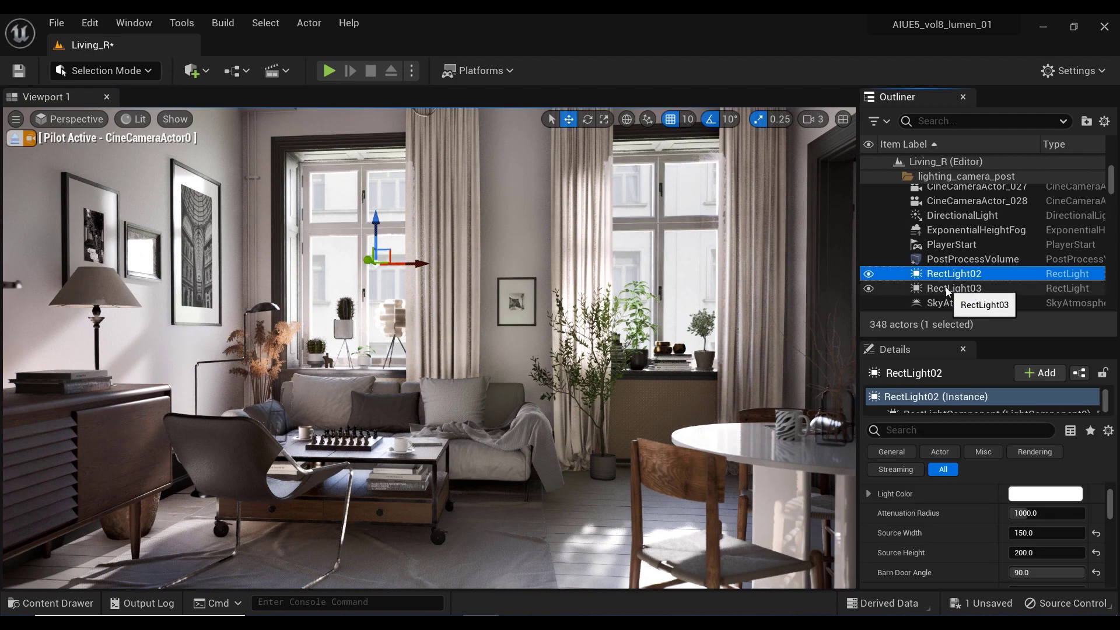
left_click(948, 289, "shift")
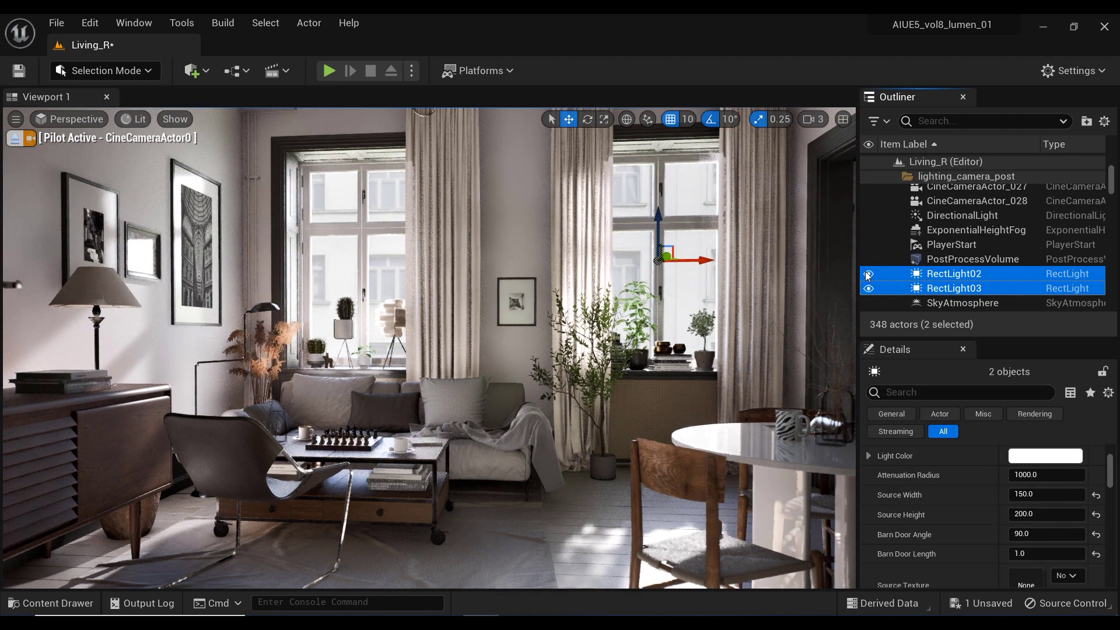
left_click(869, 274)
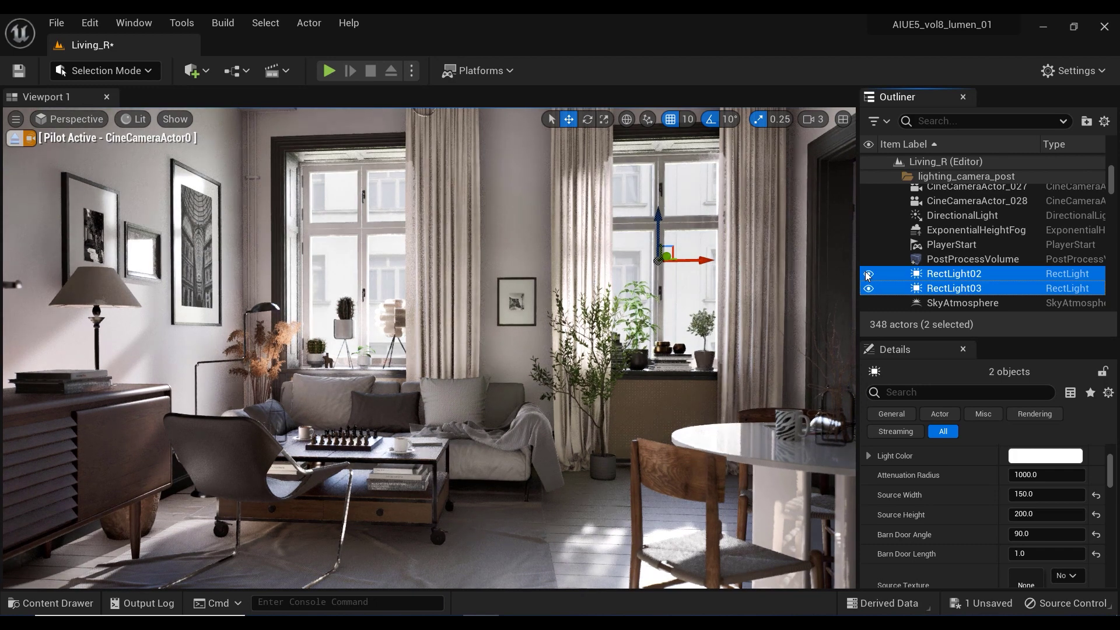
left_click(868, 274)
left_click(869, 274)
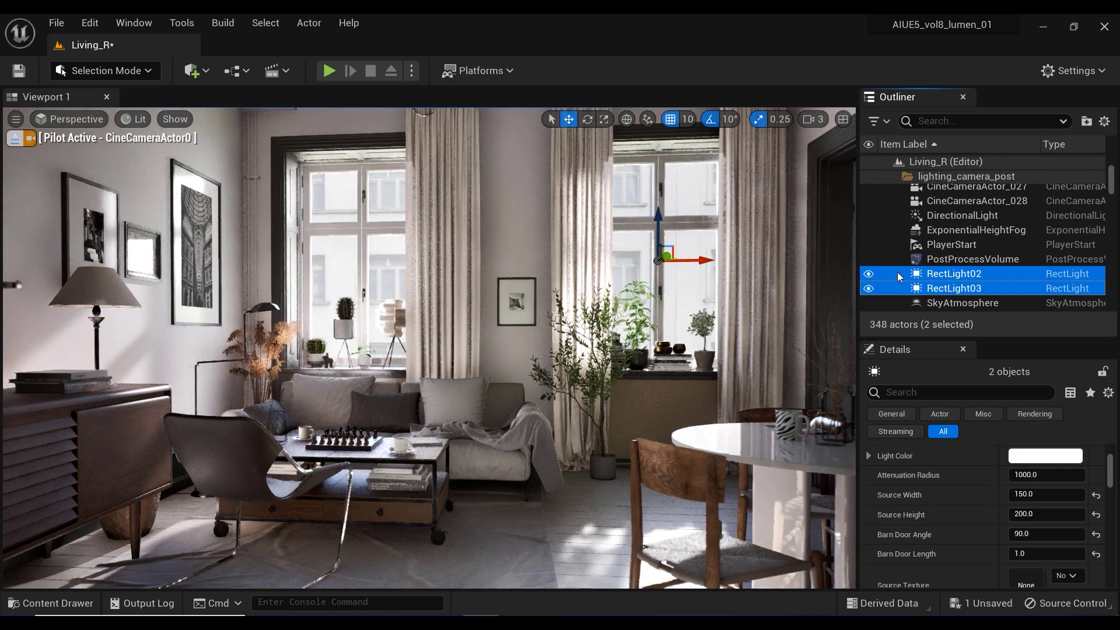
key("Delete")
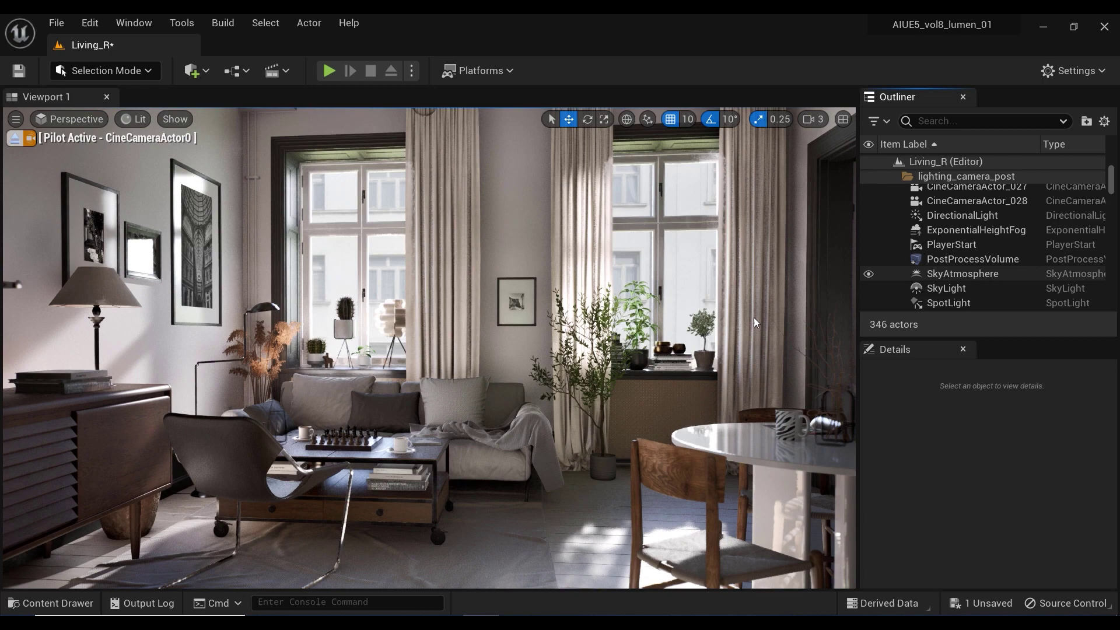
- Stop piloting CineCameraActor0 and bring the outside of the two living room windows into view
middle_click_drag(604, 303, 601, 336)
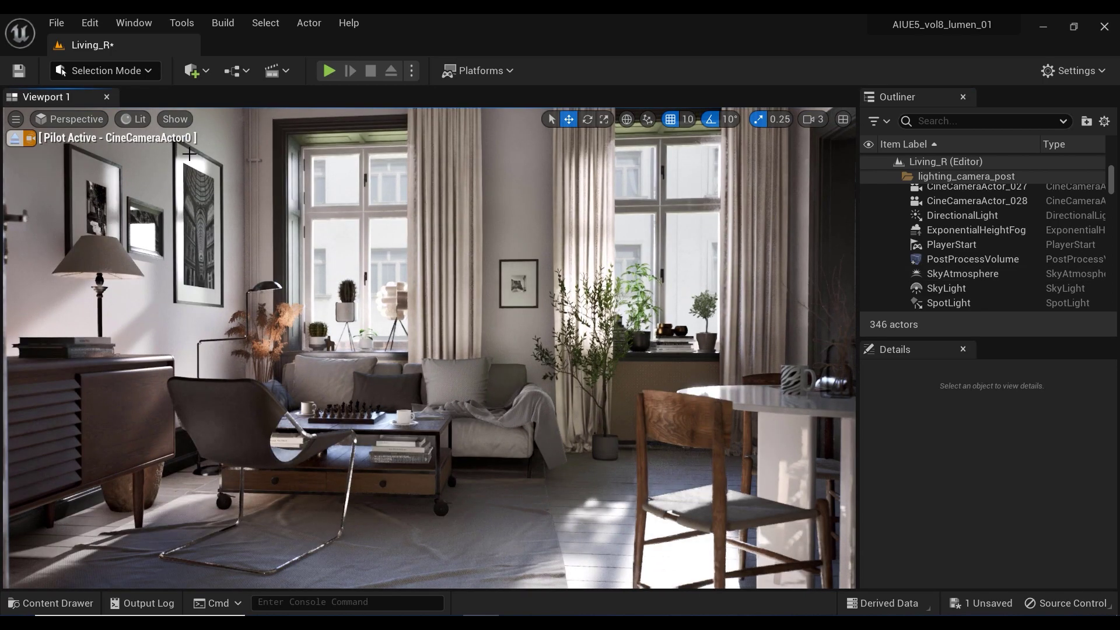
left_click(19, 141)
scroll(336, 224, "up", 5)
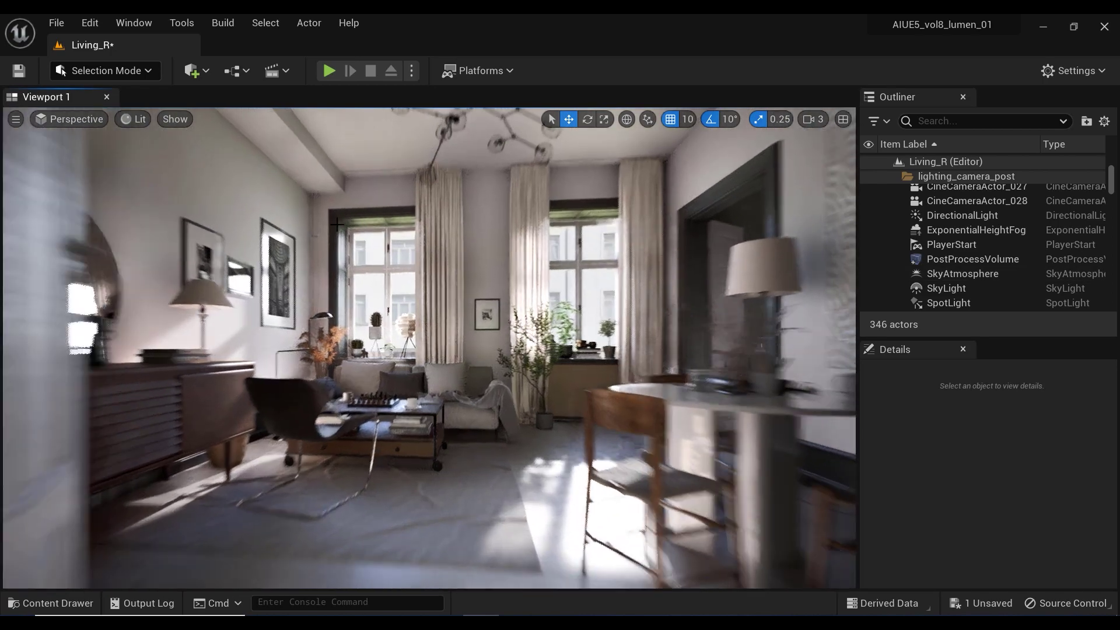
key("w")
right_click_drag(337, 225, 213, 227)
key("w")
key("s")
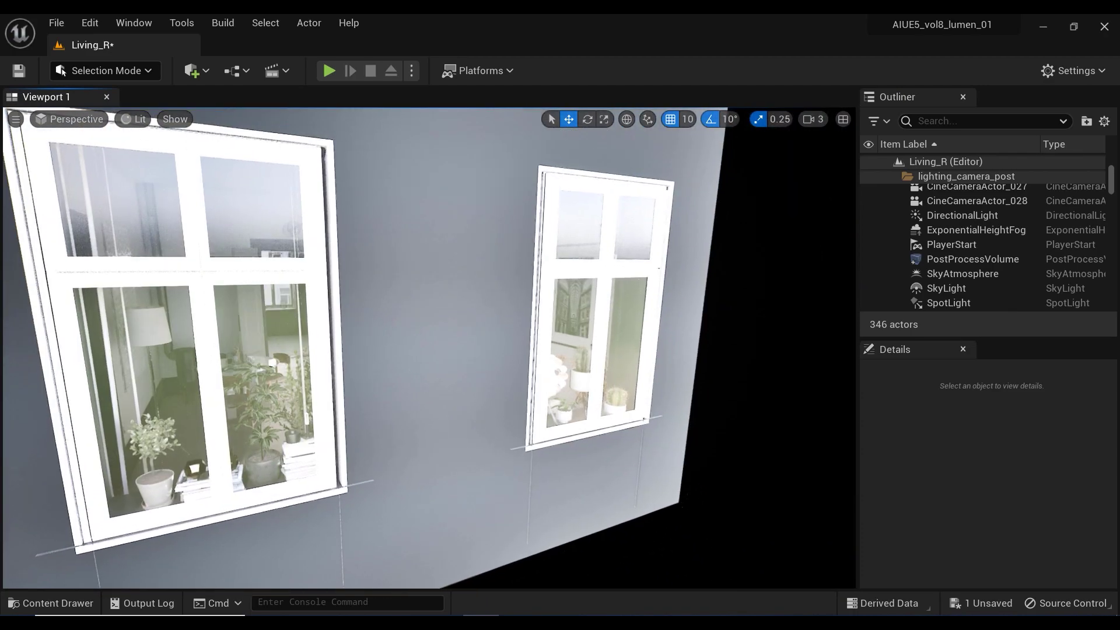
- Place a Rect Light outside in front of the nearer window and rotate it 90 degrees to face the glass
left_click(196, 70)
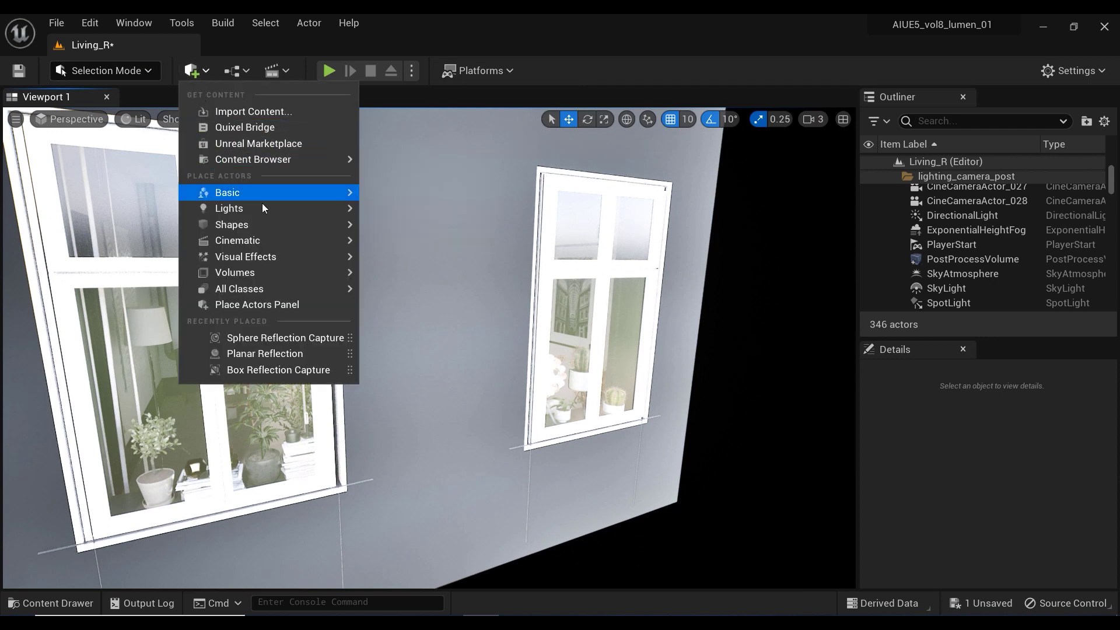
mouse_move(262, 209)
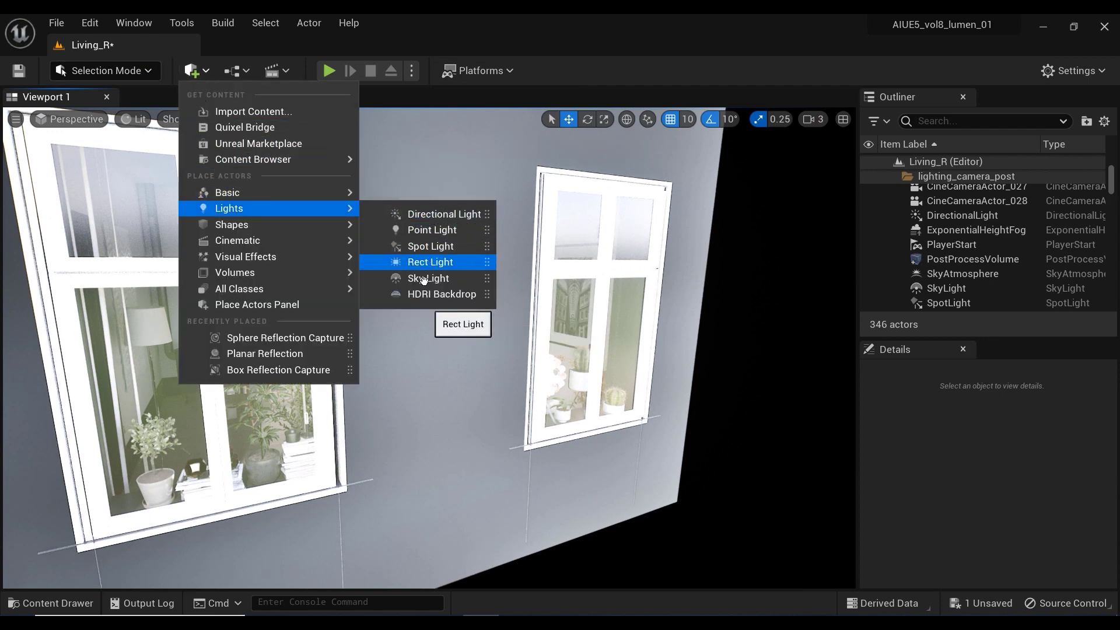
mouse_move(425, 266)
left_mouse_down()
mouse_move(373, 303)
mouse_move(339, 374)
mouse_move(305, 493)
mouse_move(418, 521)
mouse_move(453, 335)
left_mouse_up()
key("g")
left_click_drag(417, 371, 157, 402)
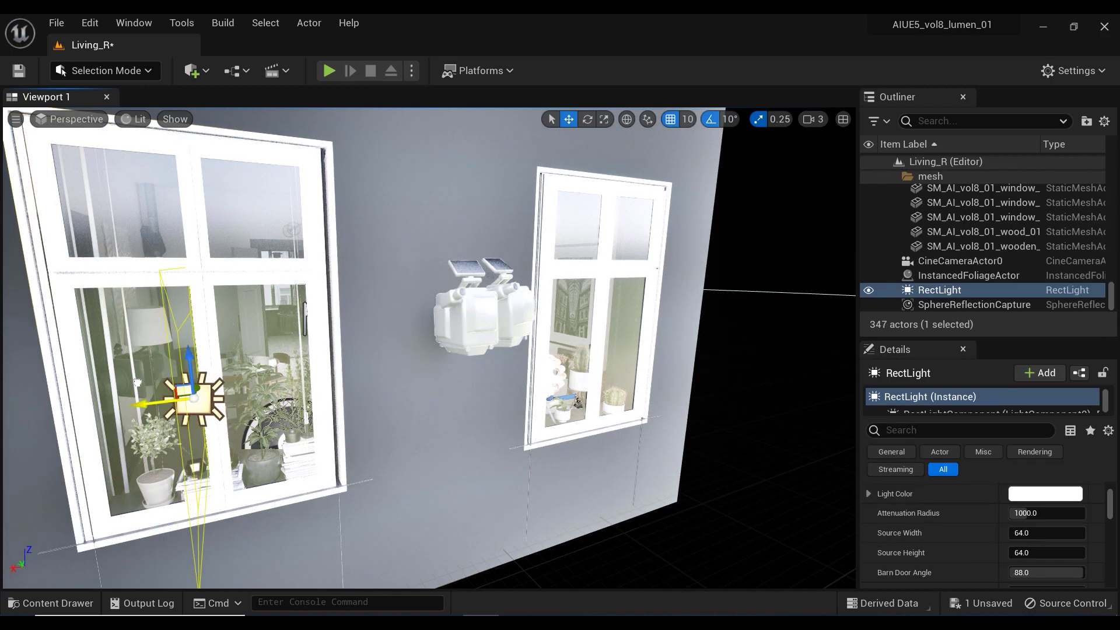
left_click_drag(232, 413, 276, 411)
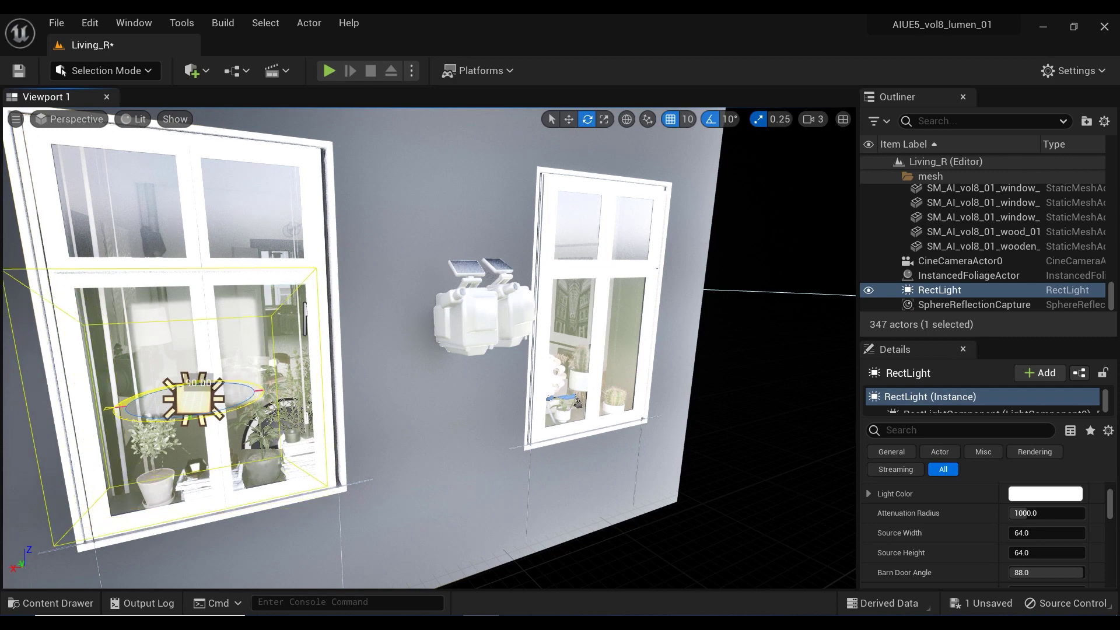
- Set the Rect Light's source width to 150, source height to 200 and barn door angle to 90
mouse_move(276, 411)
right_mouse_down()
mouse_move(374, 403)
mouse_move(276, 403)
right_mouse_up()
mouse_move(1000, 528)
right_mouse_down()
mouse_move(1000, 545)
mouse_move(1000, 527)
right_mouse_up()
scroll(999, 527, "down", 1)
left_click_drag(1026, 512, 1056, 512)
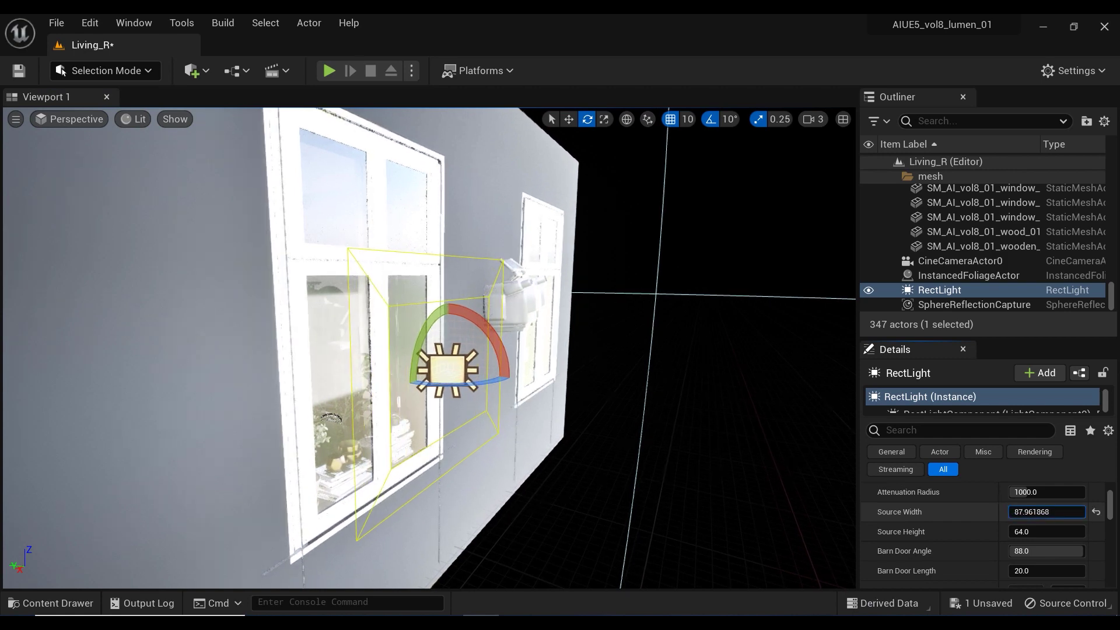
type("150")
key("Return")
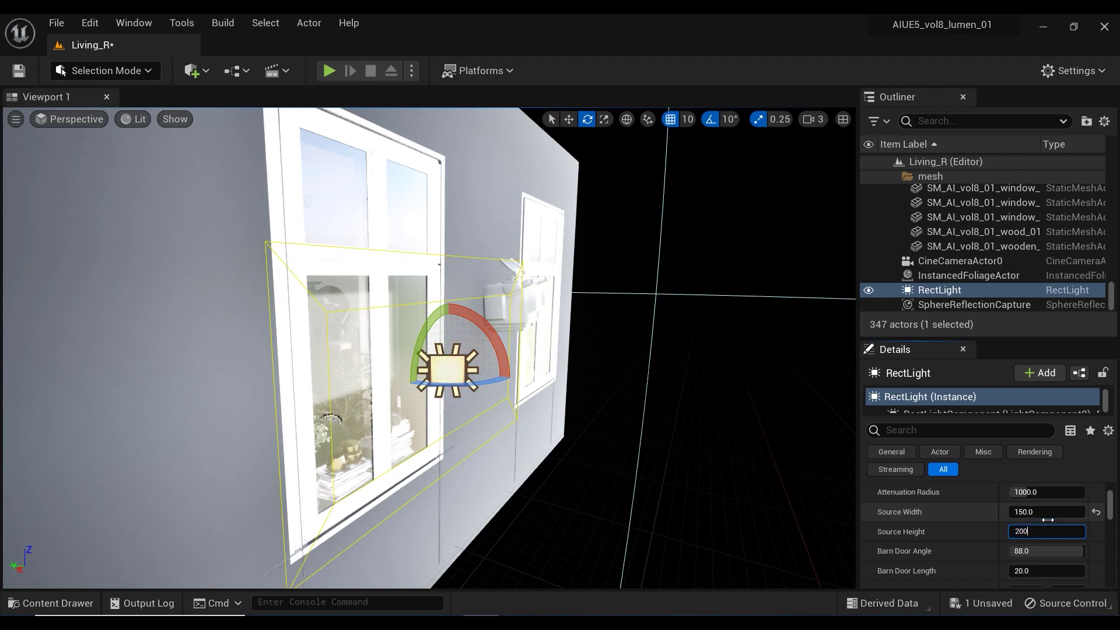
right_click_drag(454, 434, 531, 435)
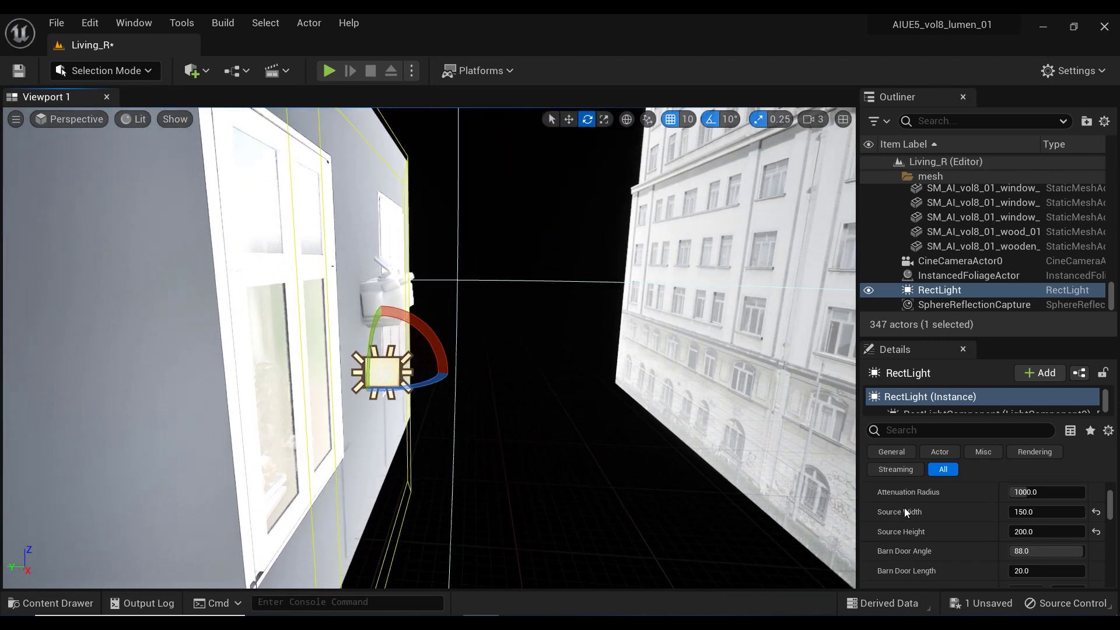
type("90")
key("Return")
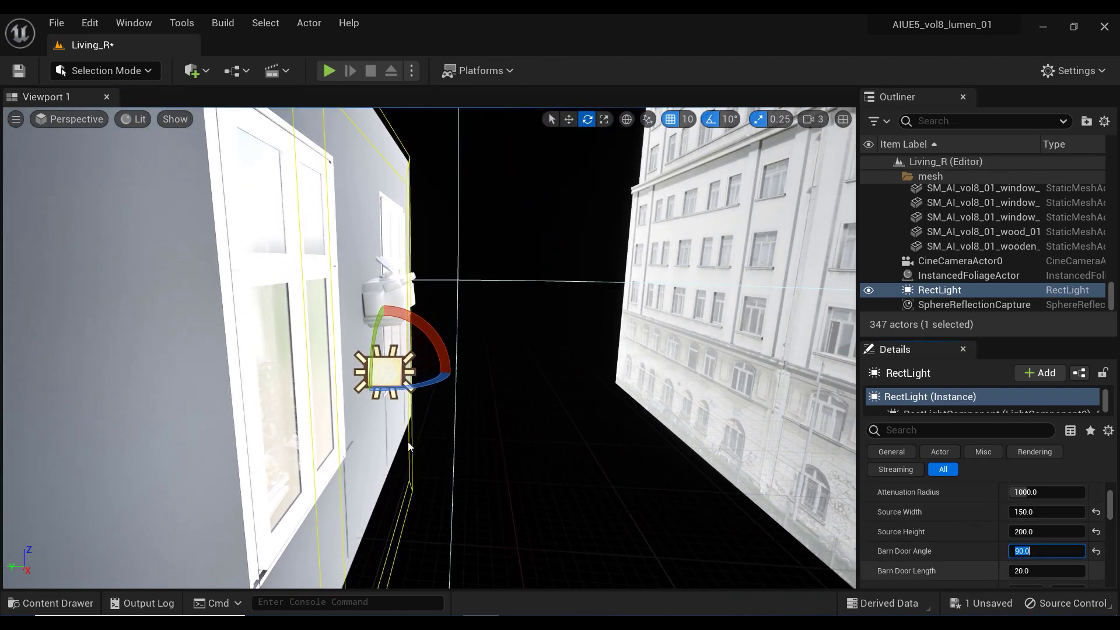
- Duplicate the Rect Light in front of the neighbouring window and raise the copy towards the window's middle
key("f")
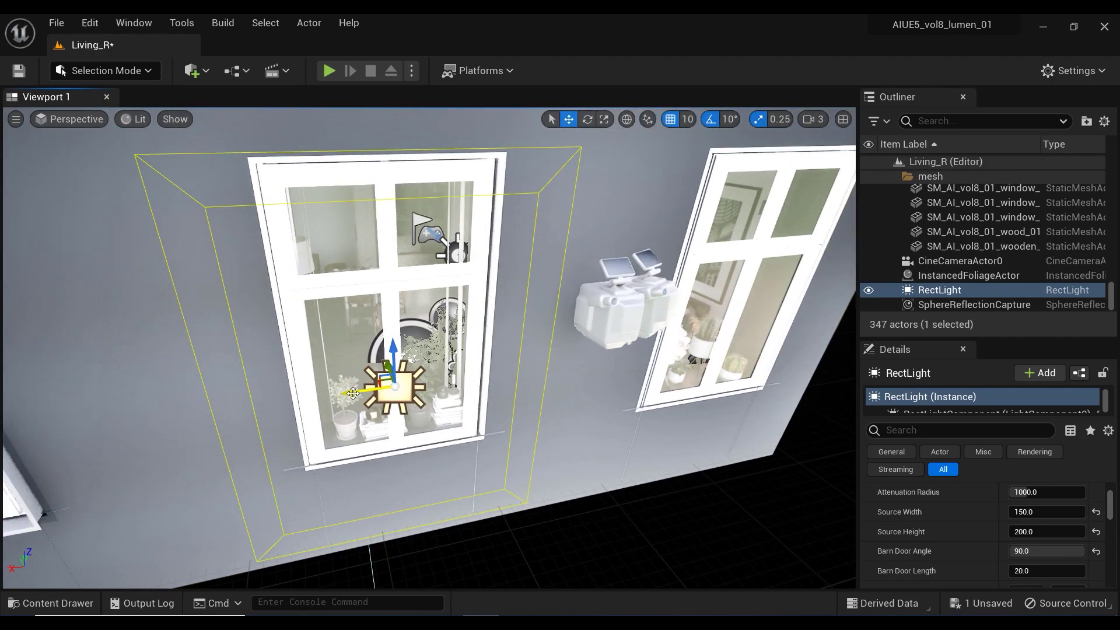
left_click_drag(353, 392, 758, 332, "alt")
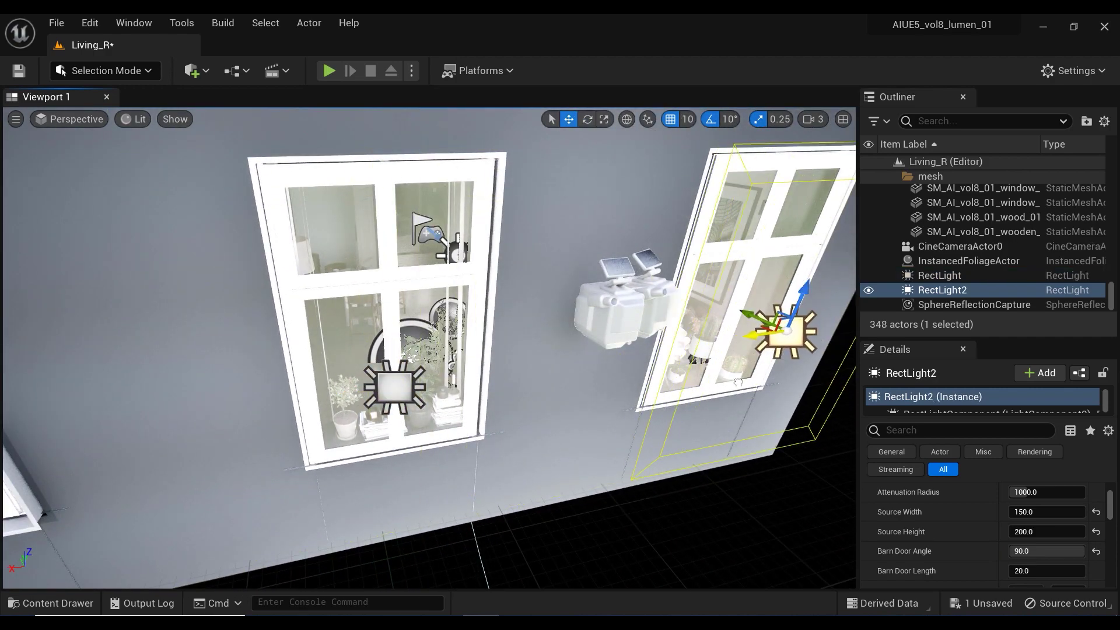
key("f")
right_click_drag(429, 348, 572, 348)
left_click_drag(561, 396, 569, 336)
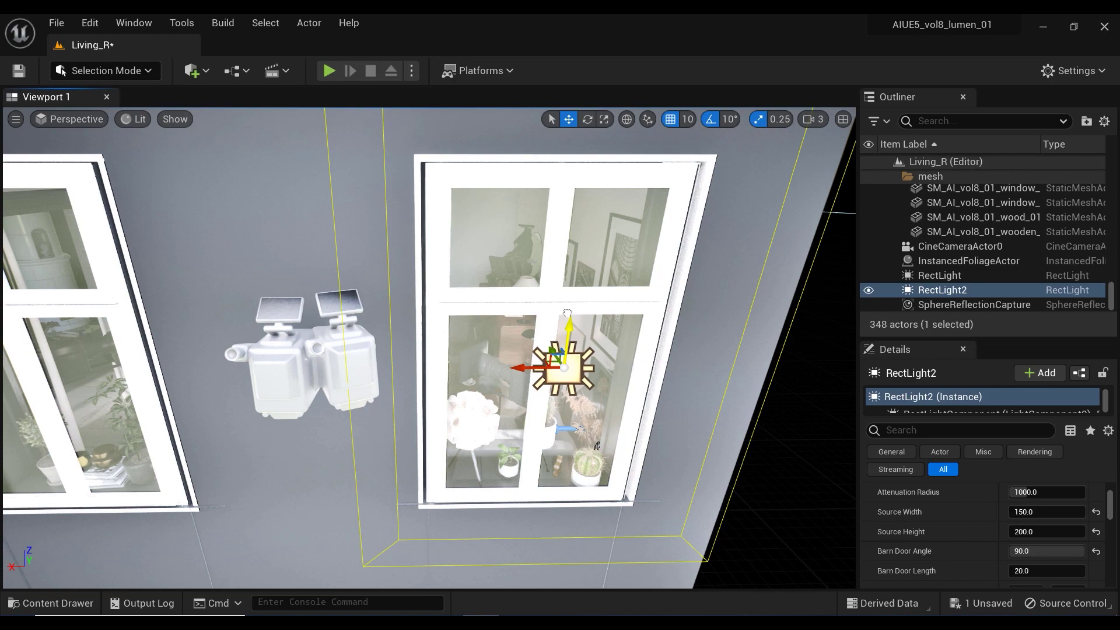
- Raise the original Rect Light towards the middle of its own window
right_click_drag(569, 336, 379, 344)
left_click(236, 397)
left_click_drag(233, 371, 234, 296)
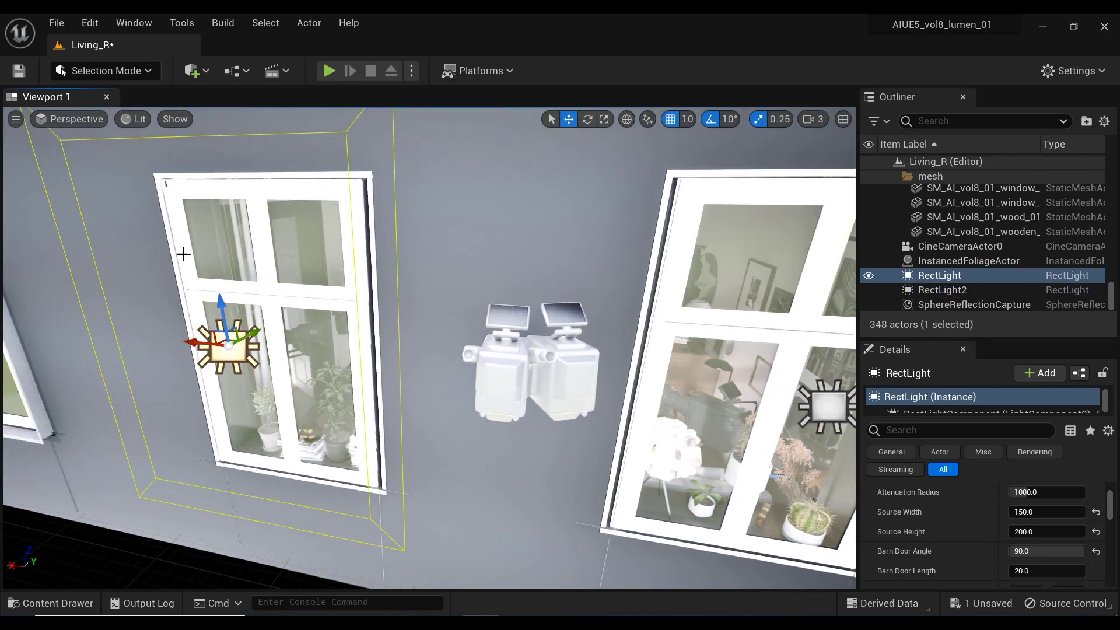
- Pilot CineCameraActor0 with editor gizmos hidden and frame the sofa area with both windows
left_click(92, 121)
mouse_move(169, 266)
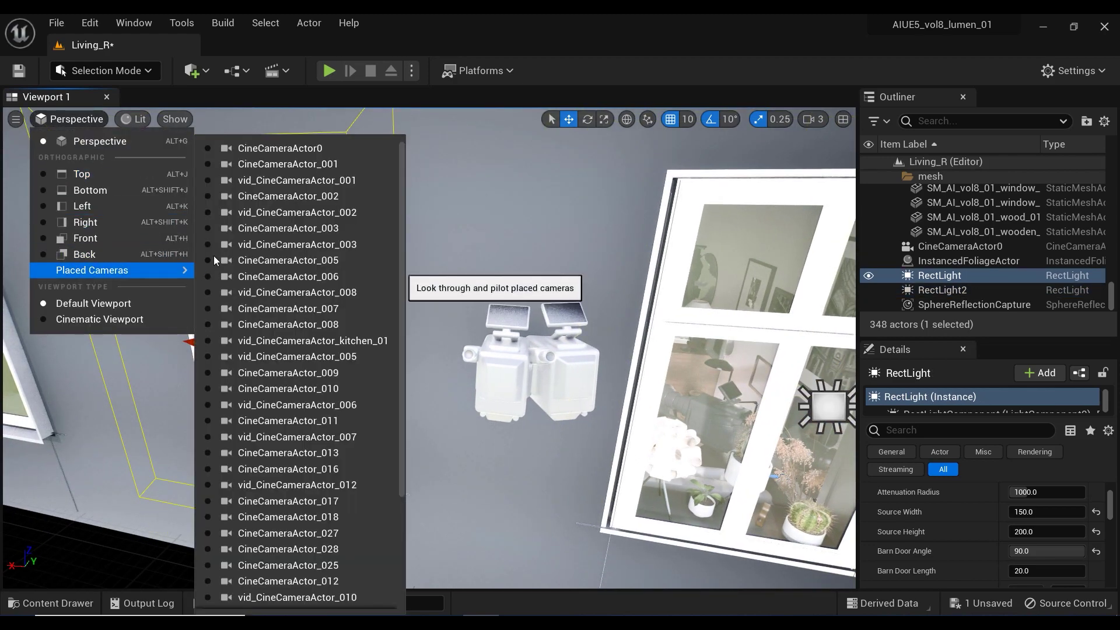
left_click(263, 147)
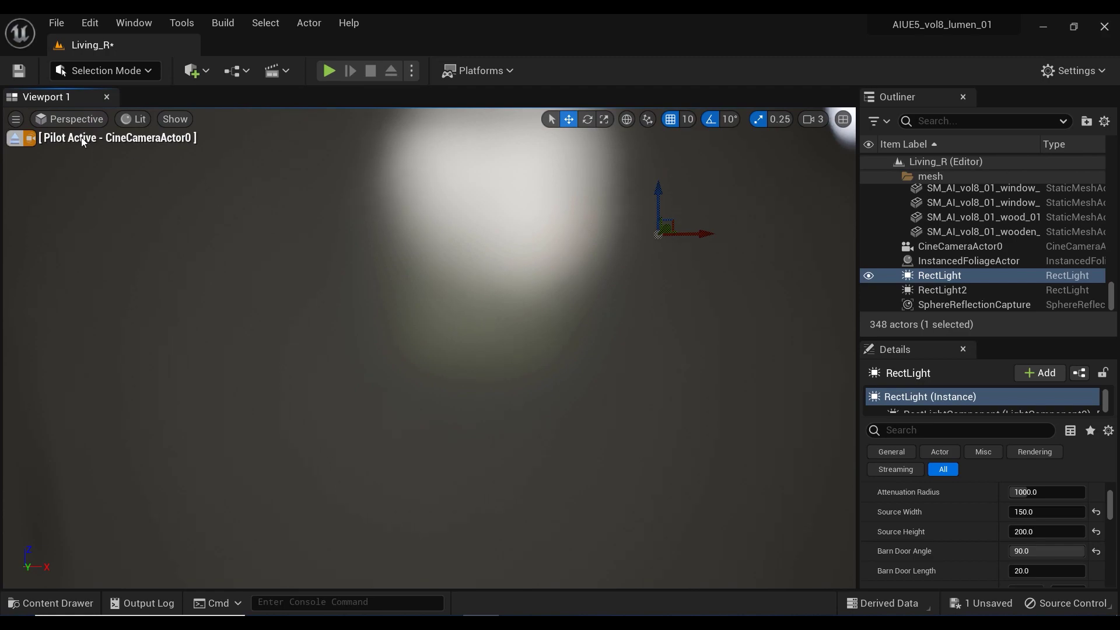
right_click_drag(372, 273, 387, 289)
key("g")
middle_click_drag(488, 231, 493, 199)
middle_click_drag(529, 391, 529, 376)
scroll(928, 514, "up", 3)
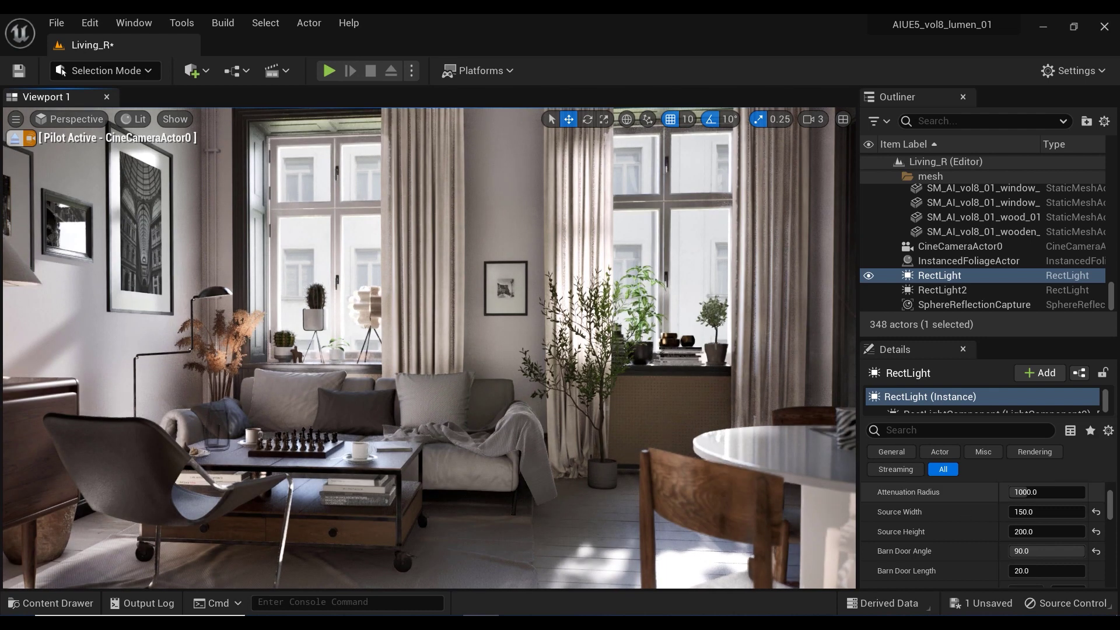
- Set RectLight's intensity units to Lumens and its intensity to 100 lm
scroll(983, 534, "down", 10)
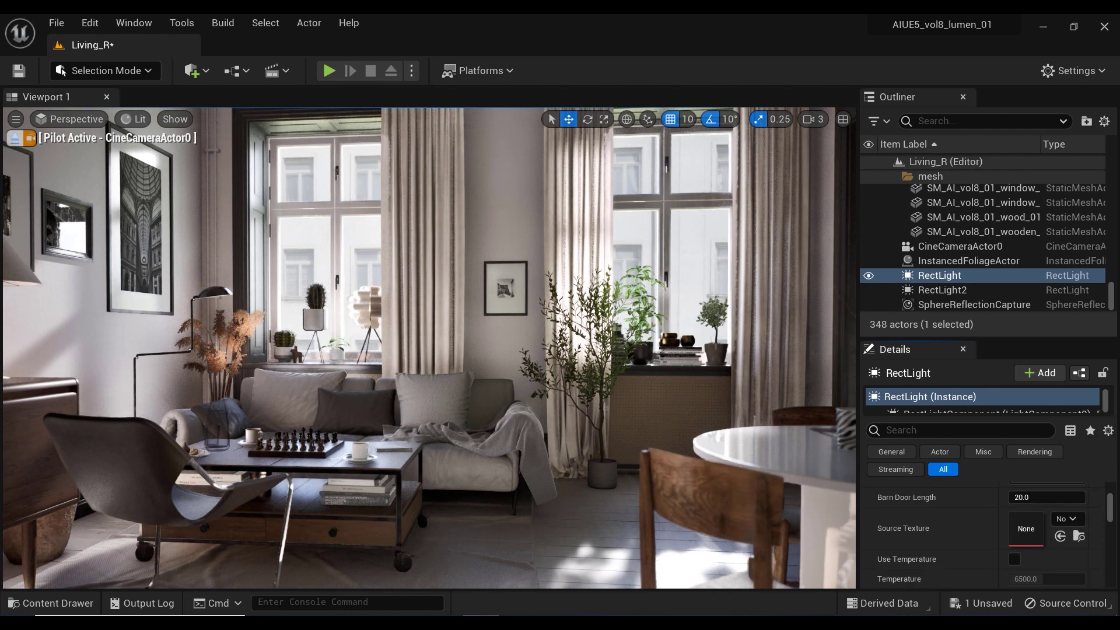
scroll(1038, 528, "down", 1)
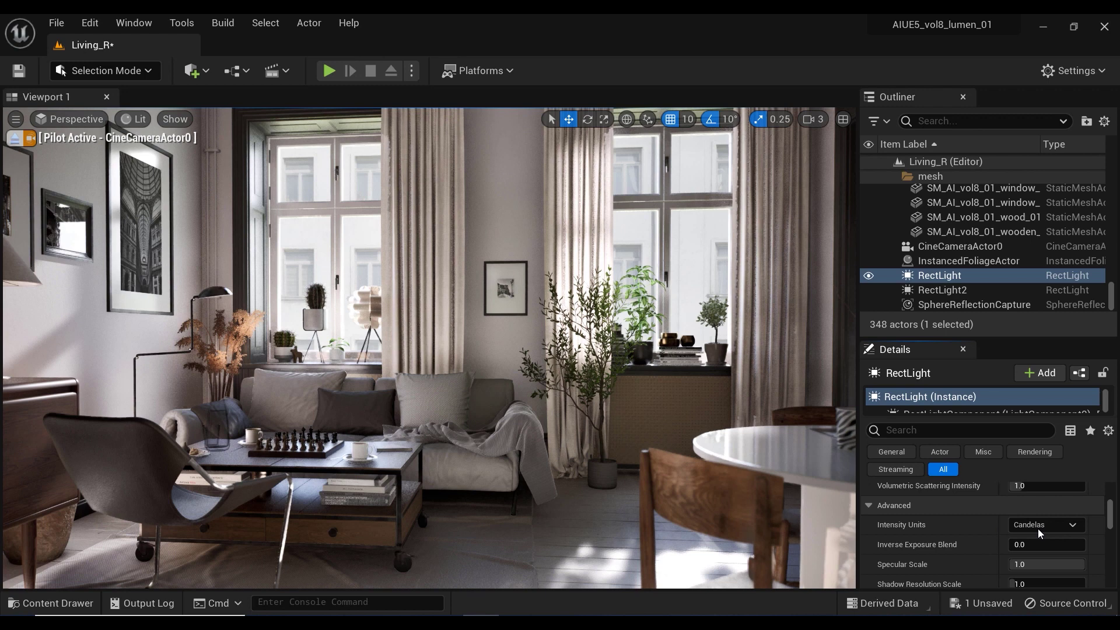
left_click(1038, 528)
left_click(1041, 565)
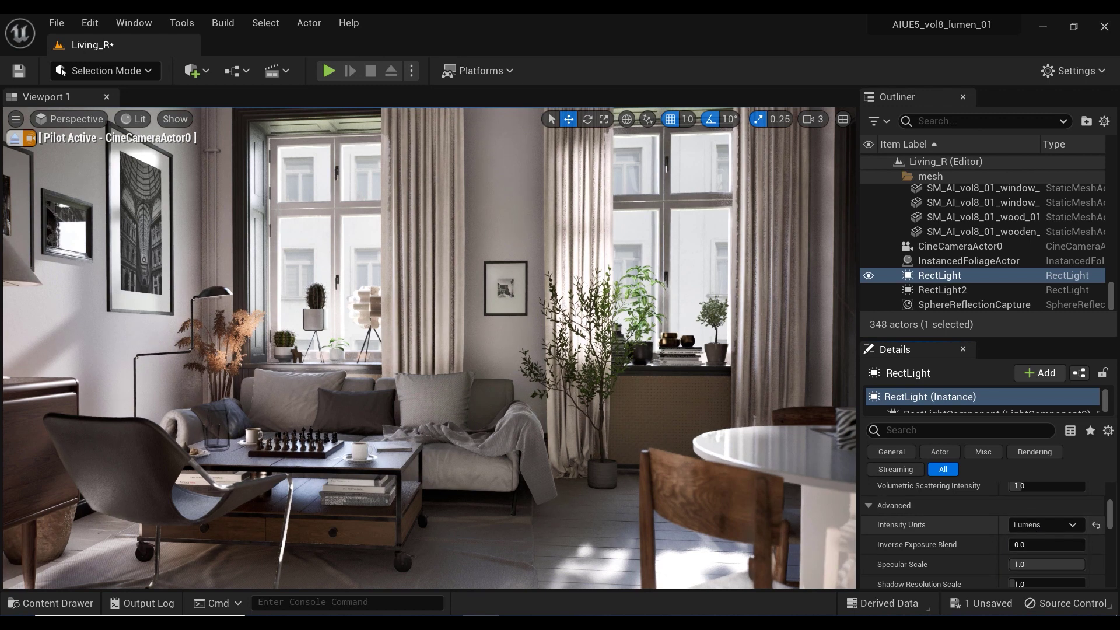
scroll(981, 533, "up", 8)
scroll(983, 534, "up", 1)
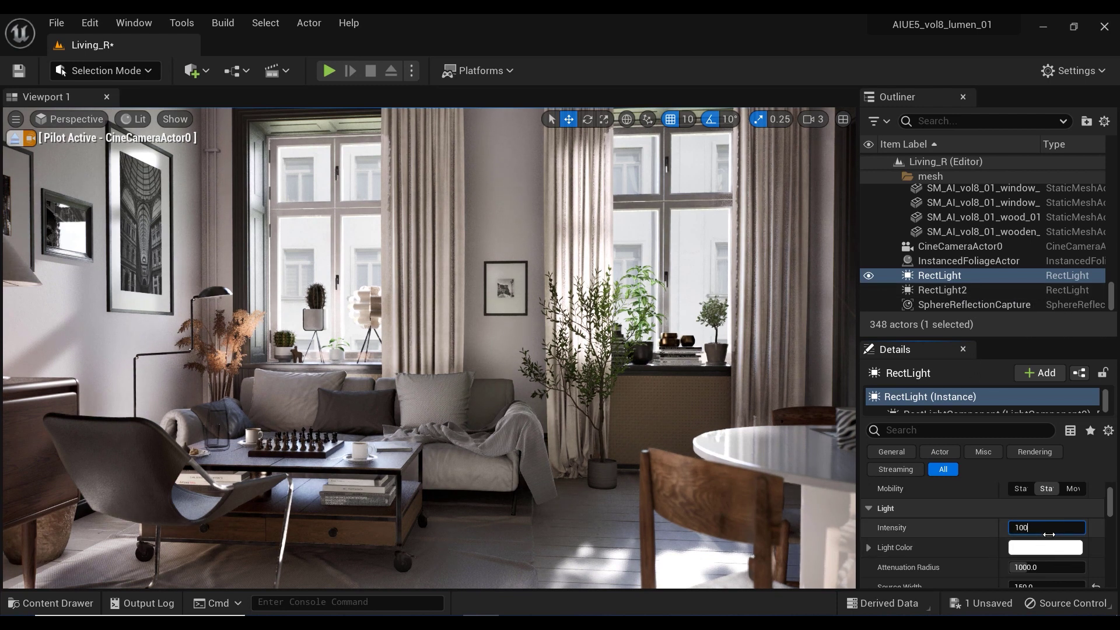
key("Return")
- Set RectLight2's intensity units to Lumens and its intensity to 100 lm
right_click_drag(429, 348, 394, 348)
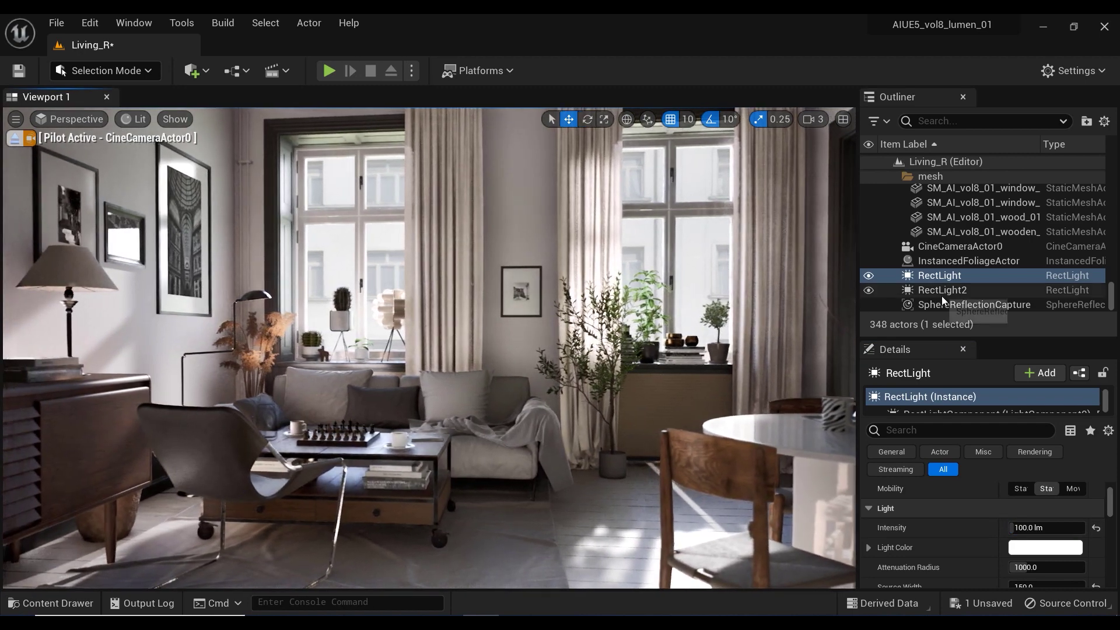
left_click(942, 294)
scroll(972, 554, "down", 5)
scroll(986, 531, "down", 3)
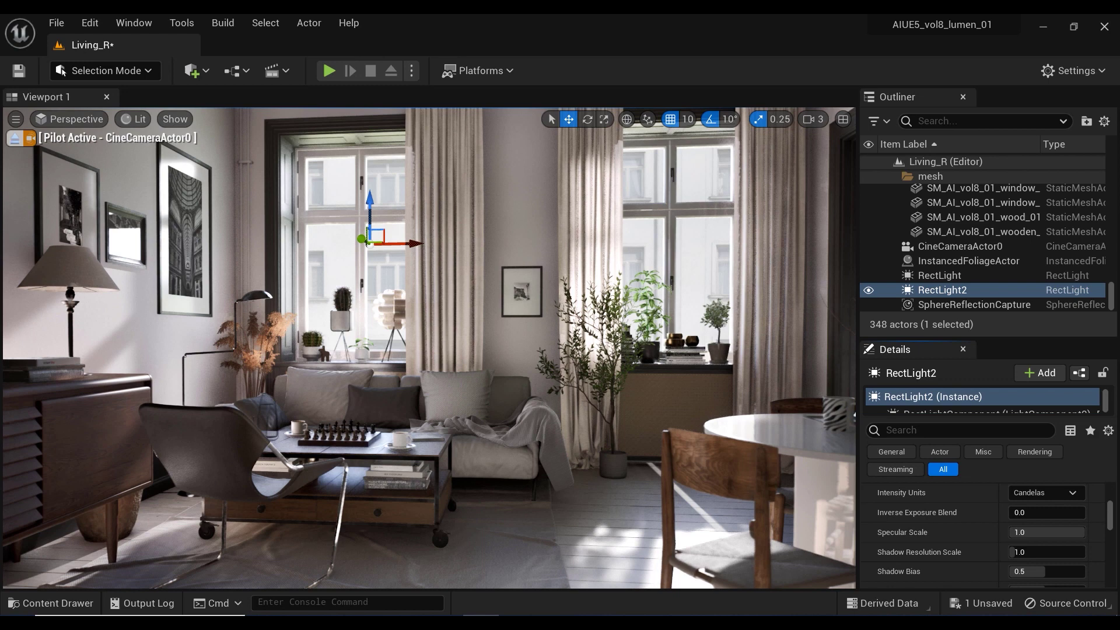
left_click(1050, 494)
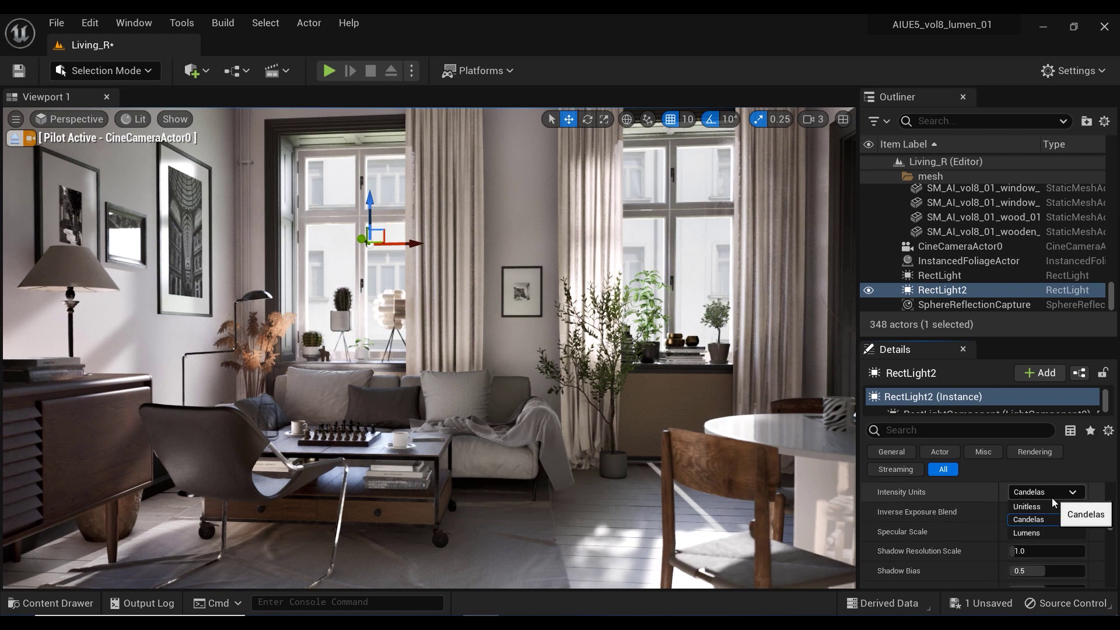
left_click(1035, 530)
scroll(1025, 515, "up", 4)
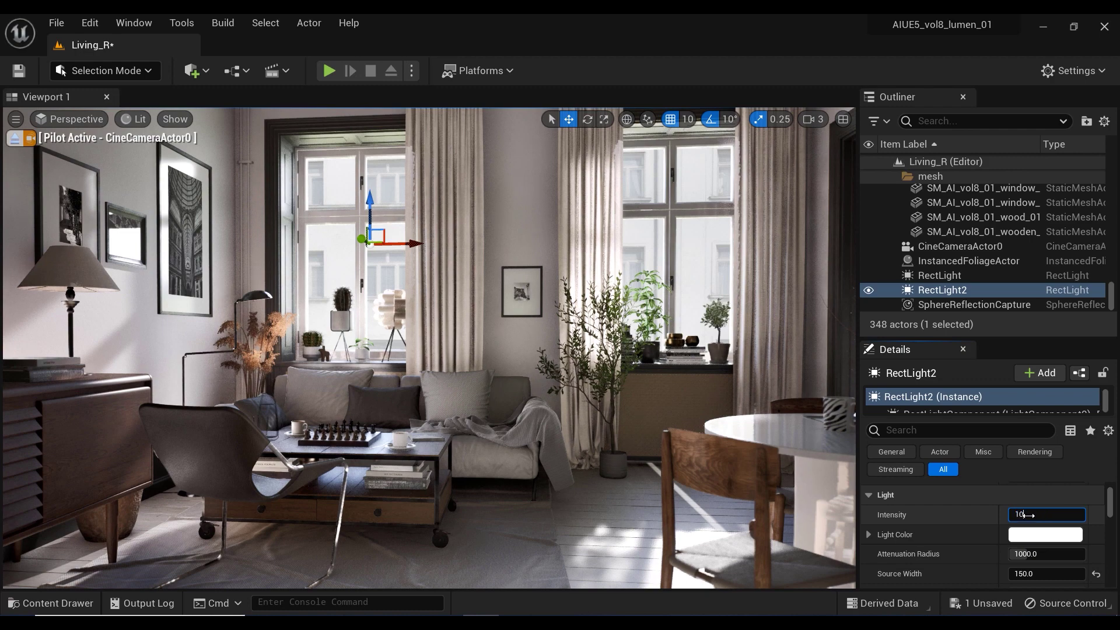
left_click(1026, 515)
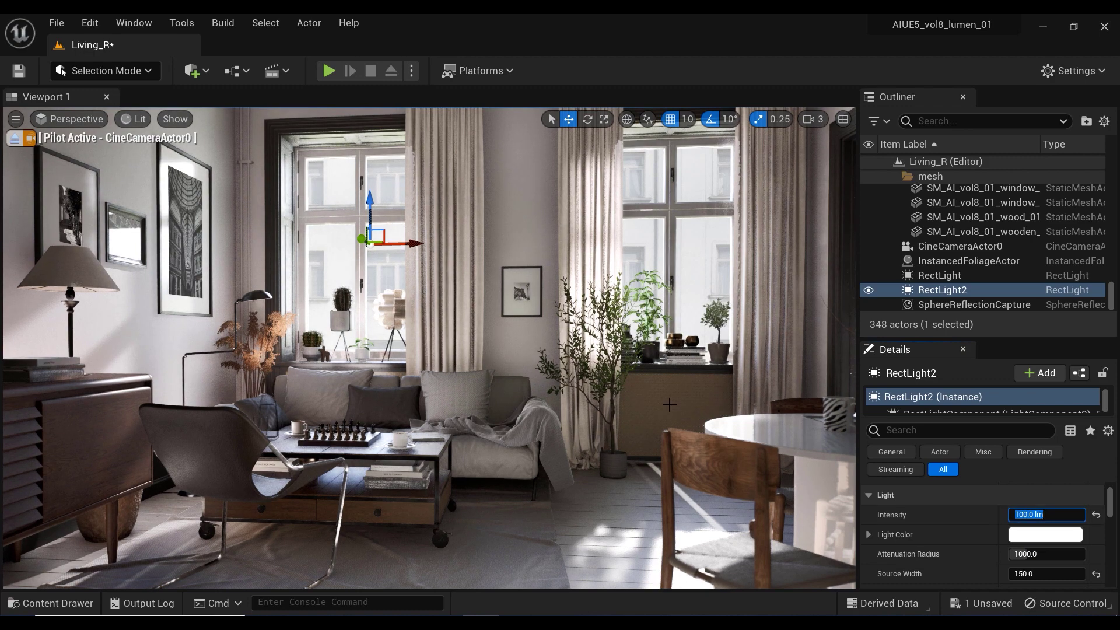
- Pull the piloted camera back, then toggle both Rect Lights' visibility off and on to compare their effect on the room
key("s")
right_click_drag(429, 349, 441, 356)
right_click_drag(369, 244, 369, 244)
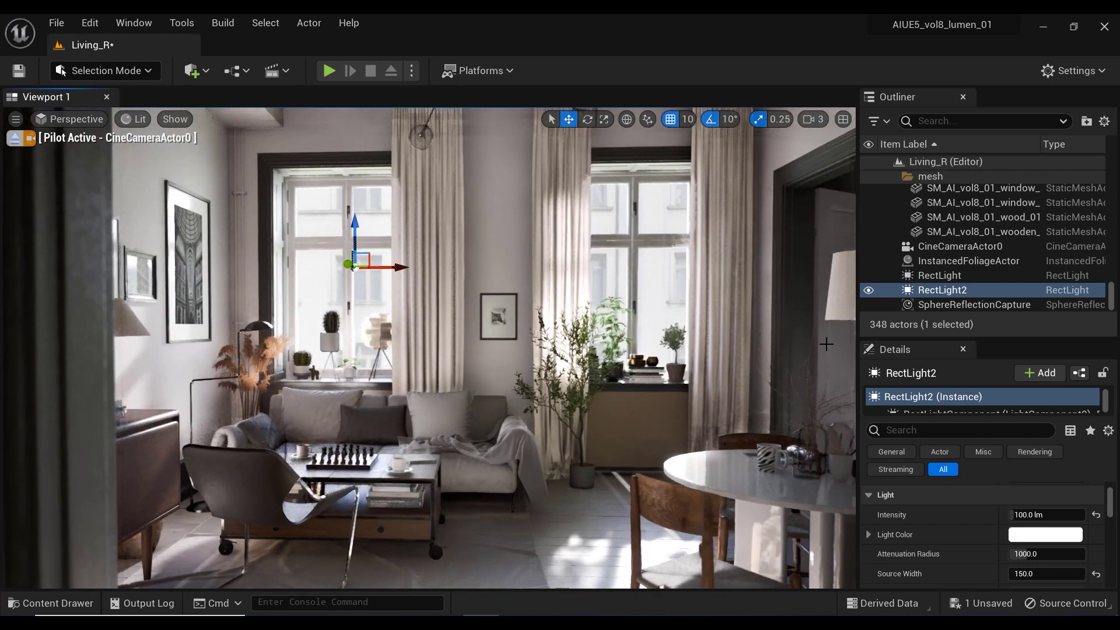
left_click(948, 279, "ctrl")
left_click(870, 279)
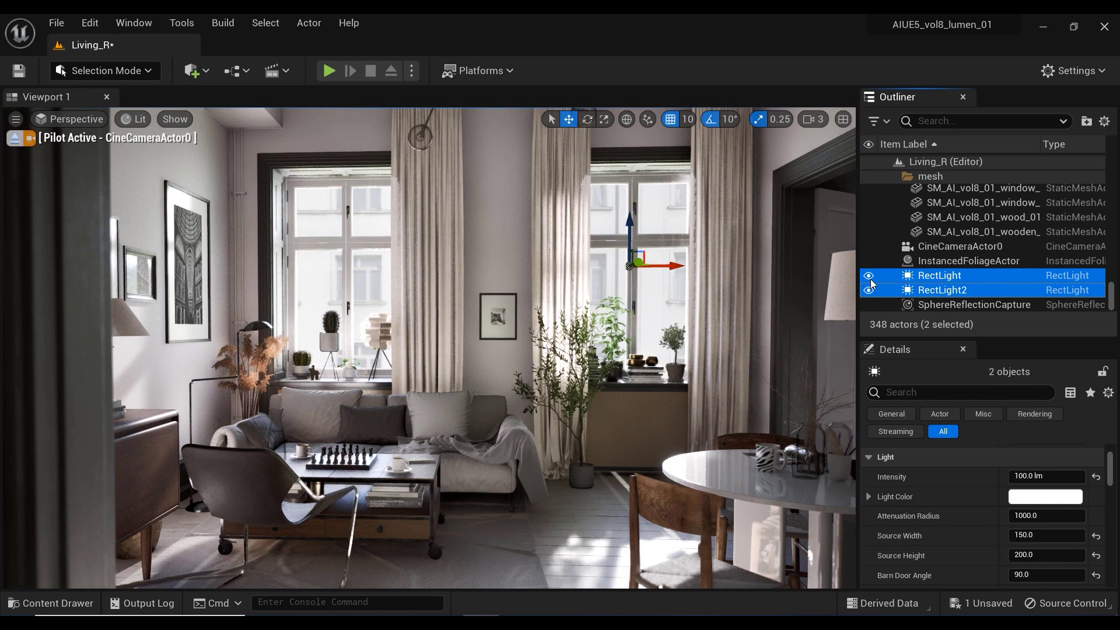
left_click(871, 278)
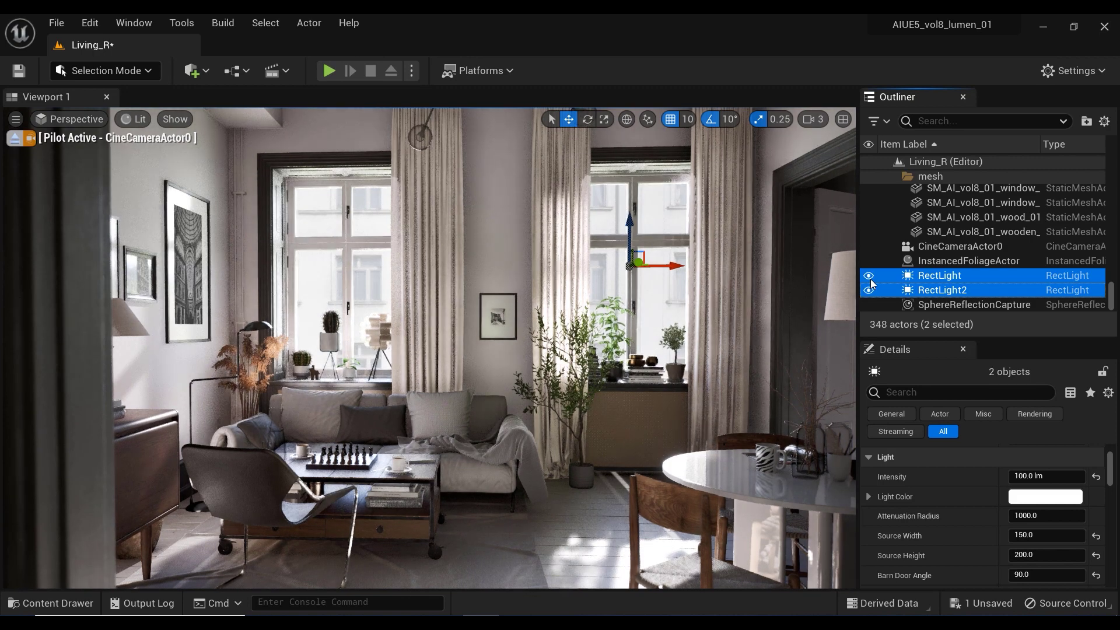
- Check the Cast Ray Traced Shadows options for the two selected Rect Lights, leaving Use Project Setting in place
right_click_drag(373, 240, 373, 239)
middle_click_drag(373, 239, 389, 254)
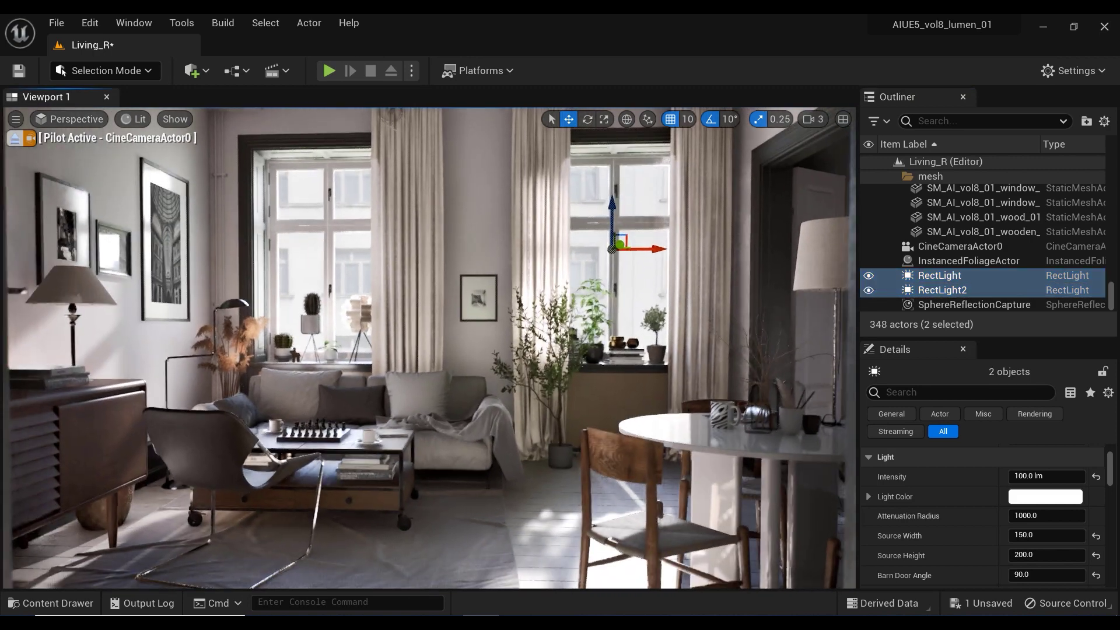
scroll(918, 569, "down", 15)
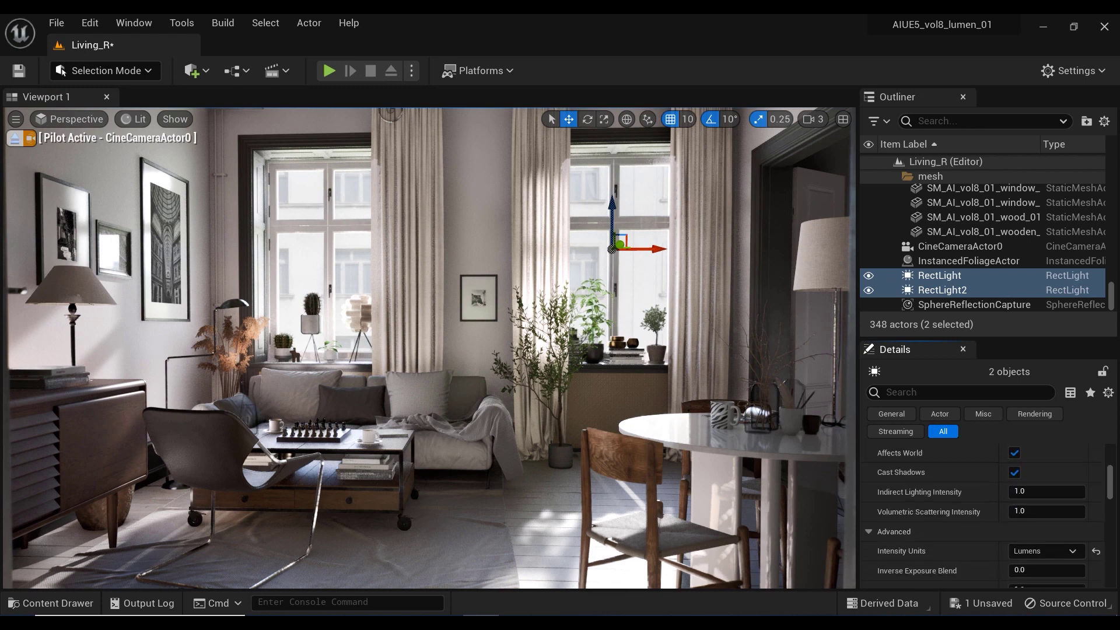
scroll(989, 515, "down", 12)
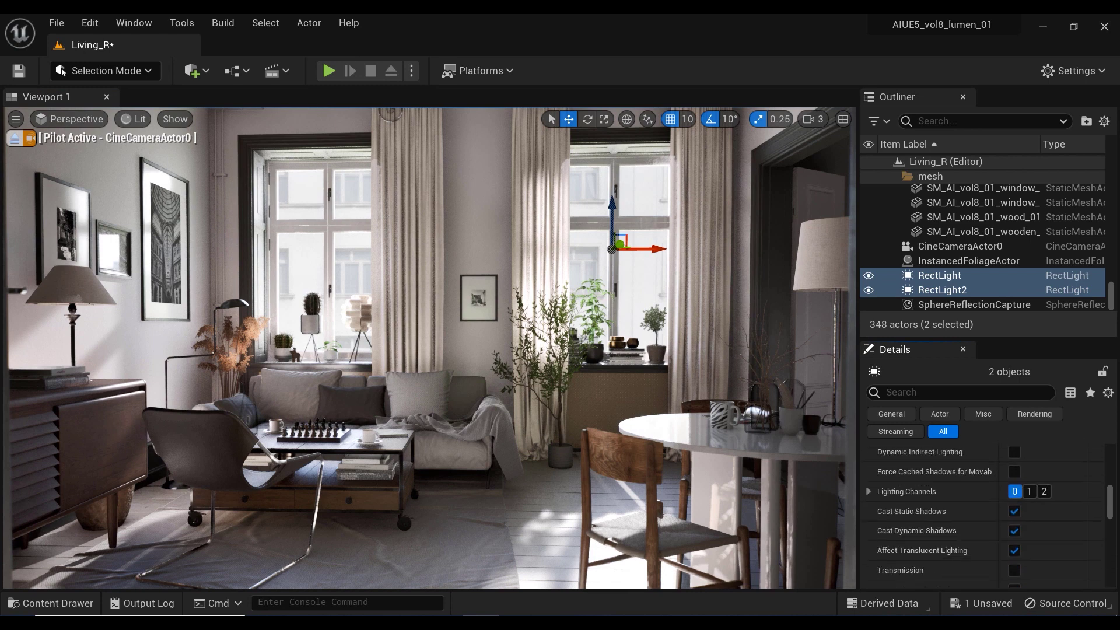
scroll(980, 513, "down", 5)
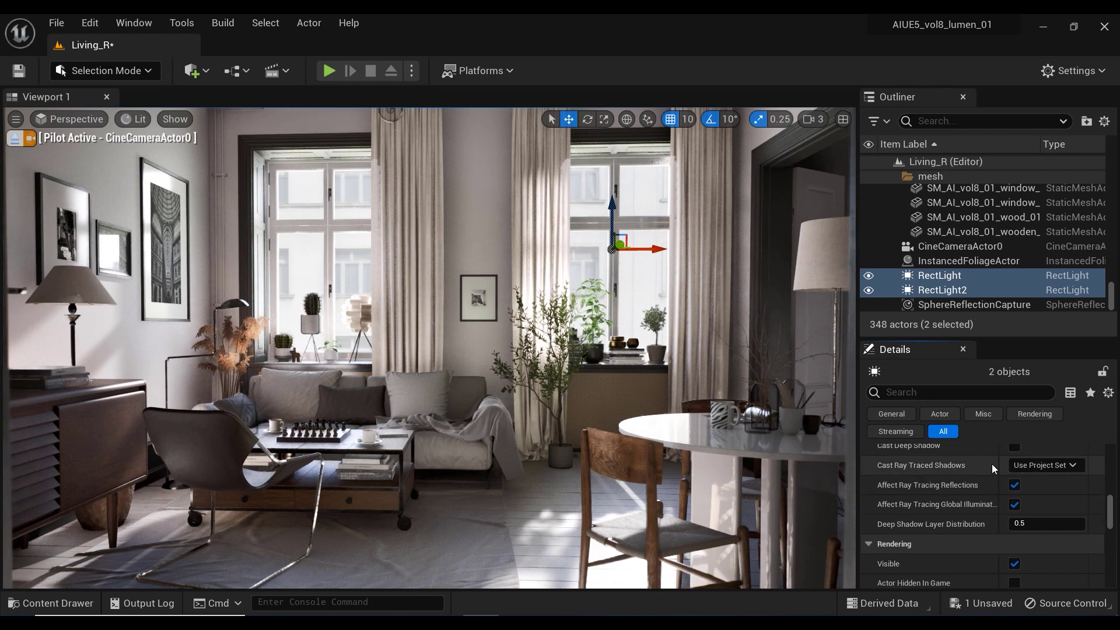
left_click(1044, 465)
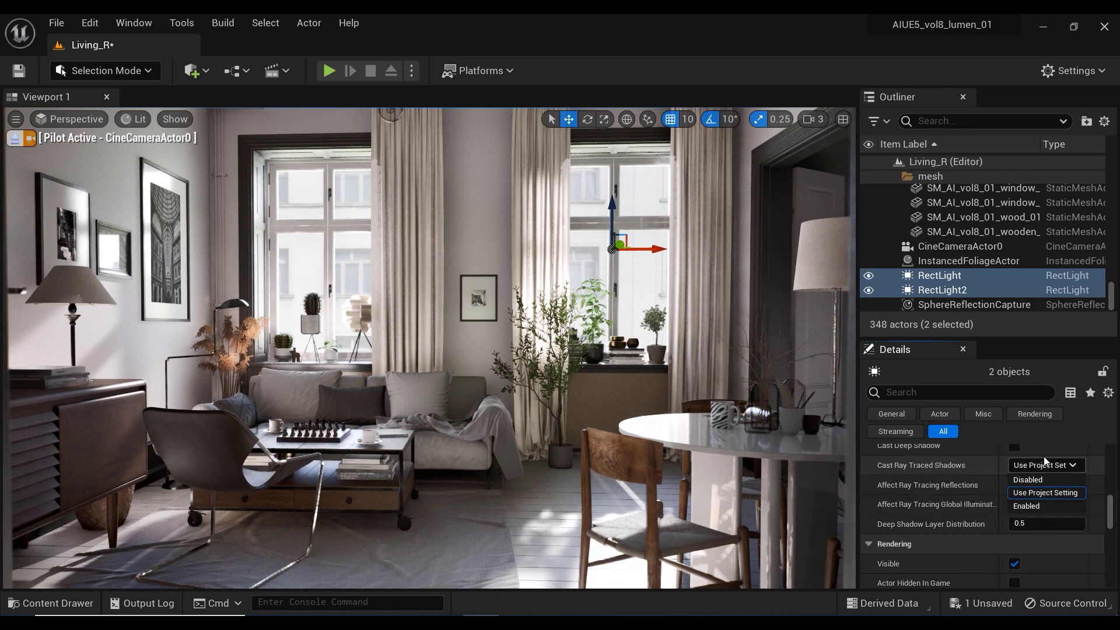
left_click(1045, 470)
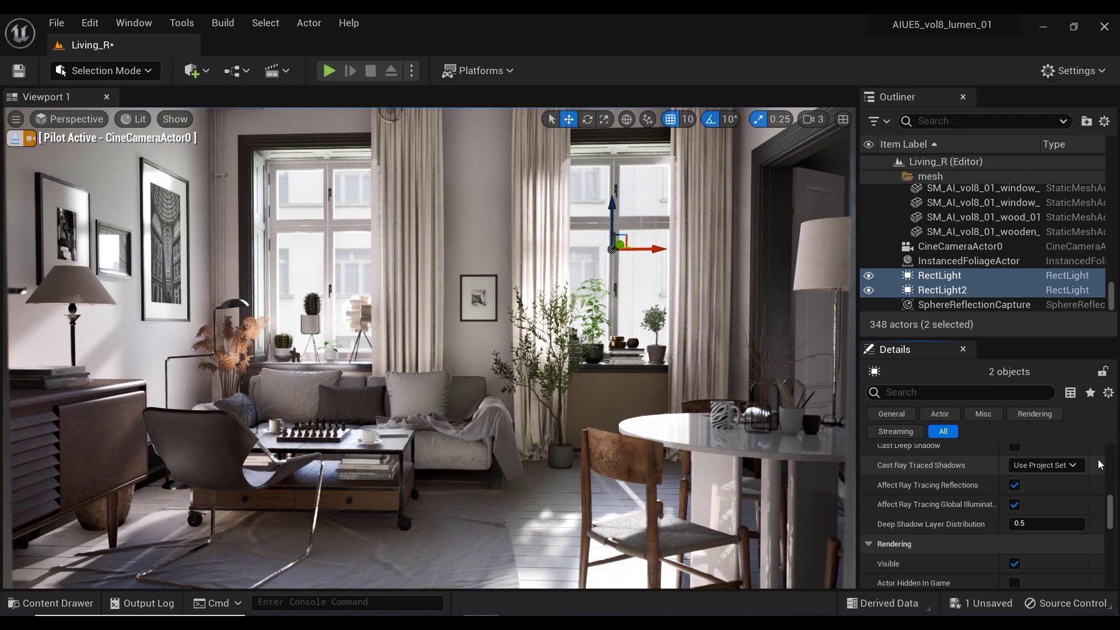
- Open the project's Rendering settings and locate the Global Illumination, Lumen and Shadows sections
middle_click_drag(491, 505, 550, 510)
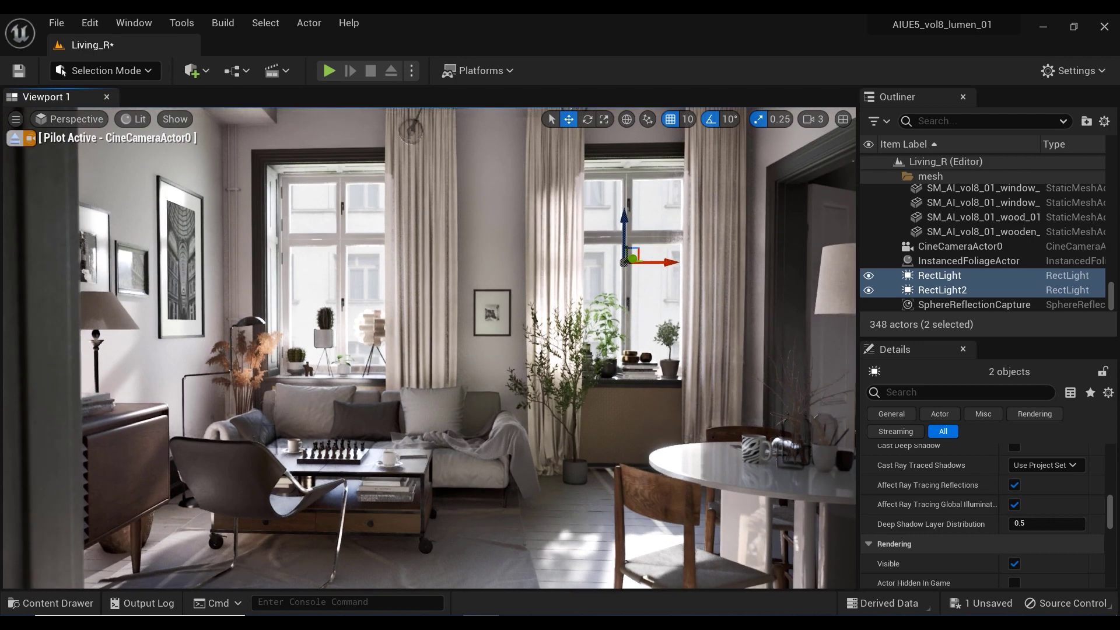
left_click(95, 23)
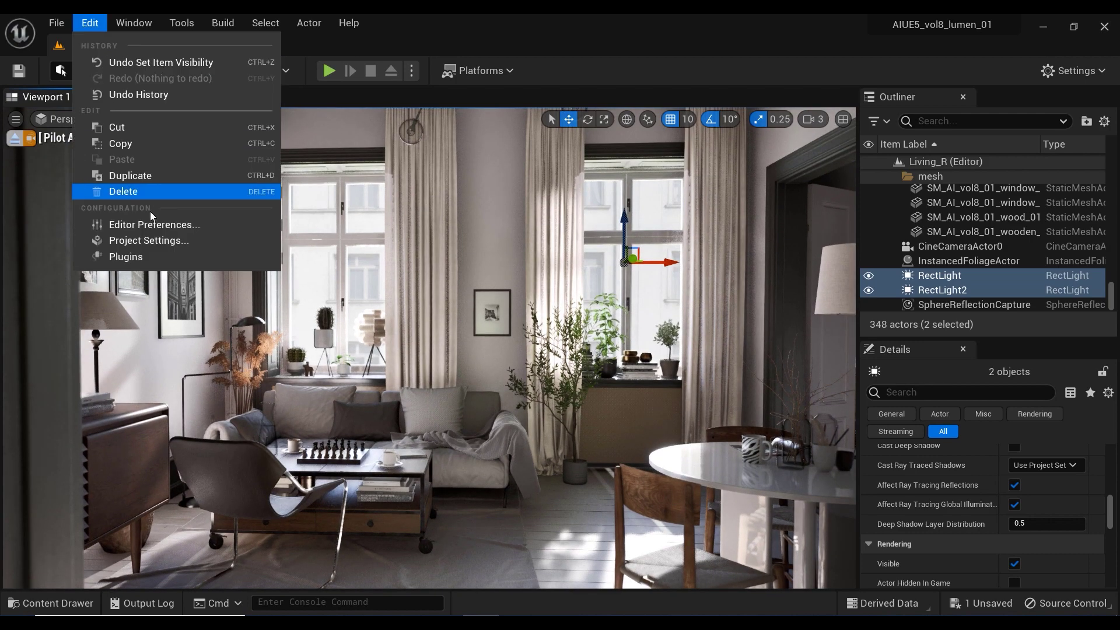
left_click(166, 244)
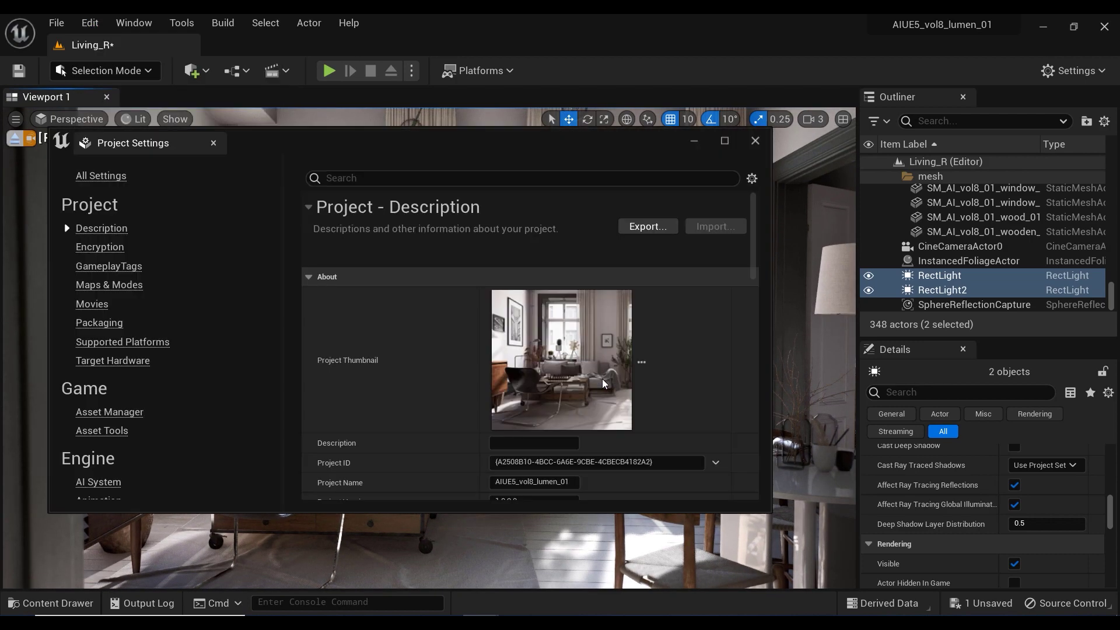
left_click_drag(270, 218, 275, 318)
left_click(98, 293)
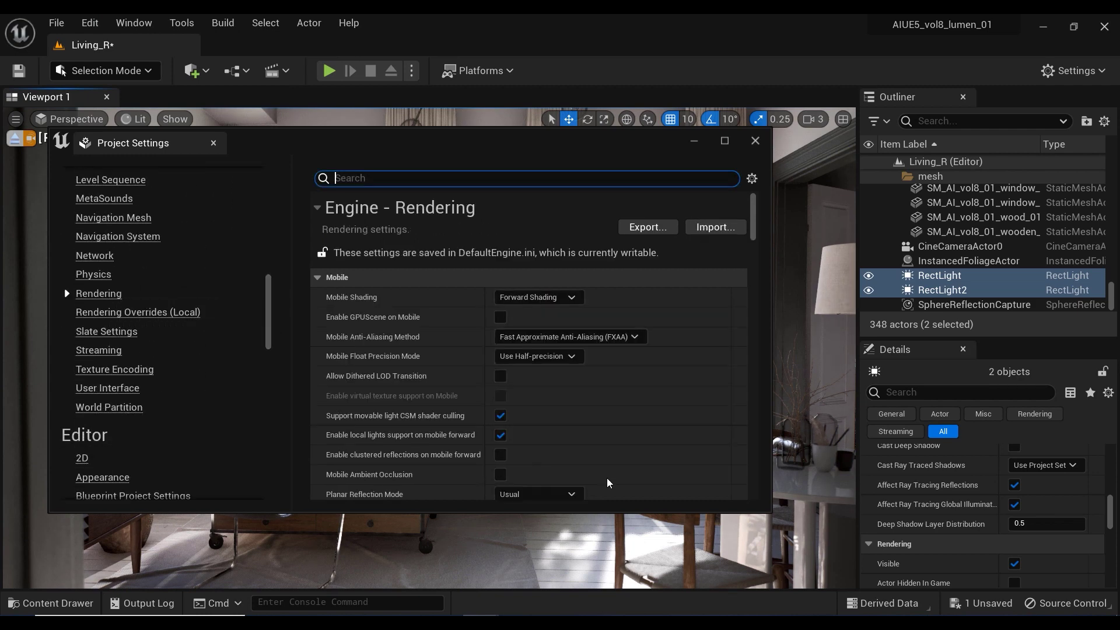
scroll(528, 344, "down", 5)
scroll(529, 345, "down", 10)
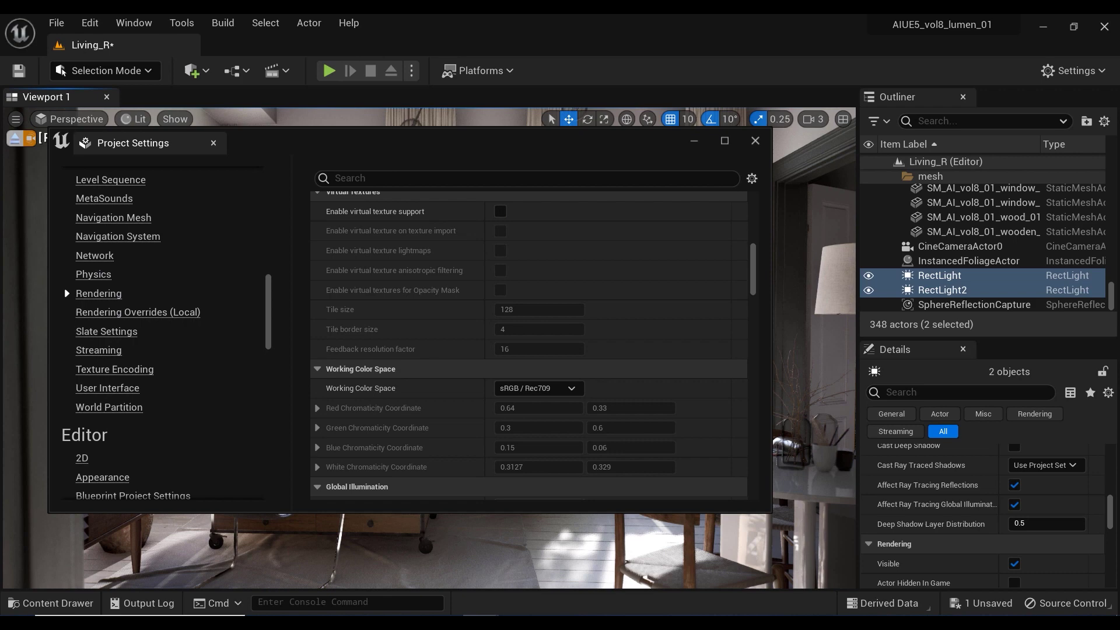
scroll(554, 194, "up", 1)
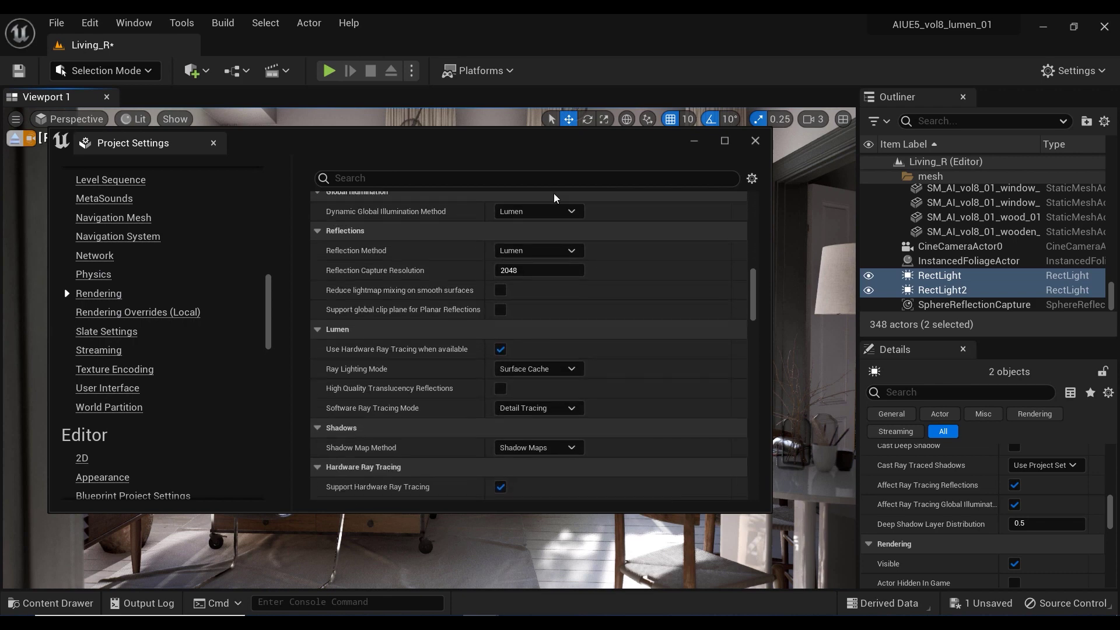
- Review the Shadow Map Method choices and the Hardware Ray Tracing settings, and close the project settings
left_click(560, 448)
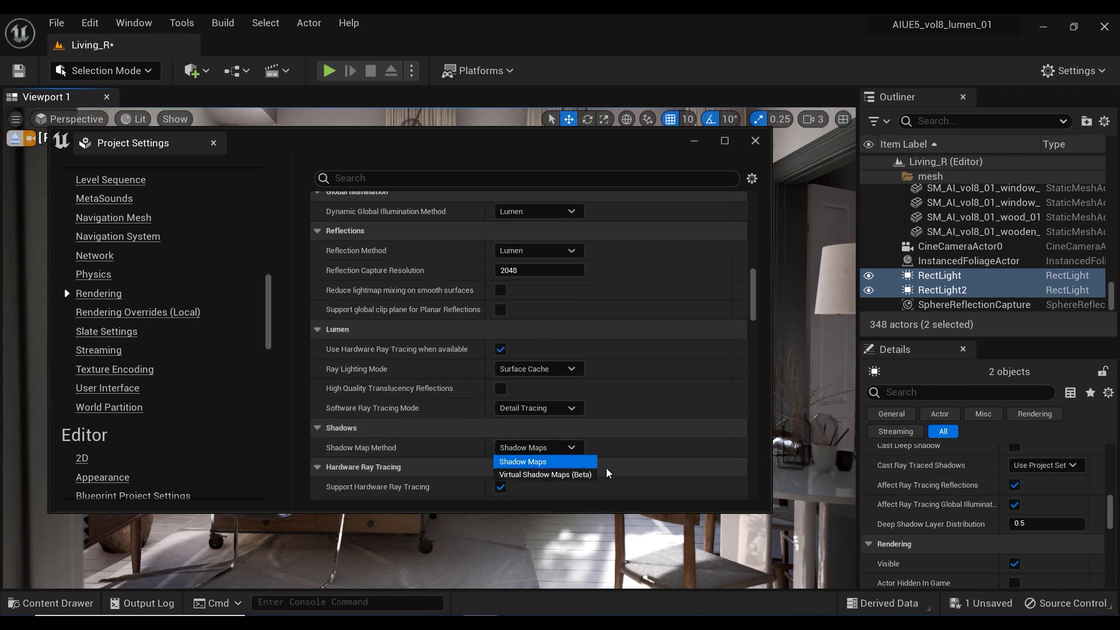
left_click(614, 439)
scroll(615, 438, "down", 5)
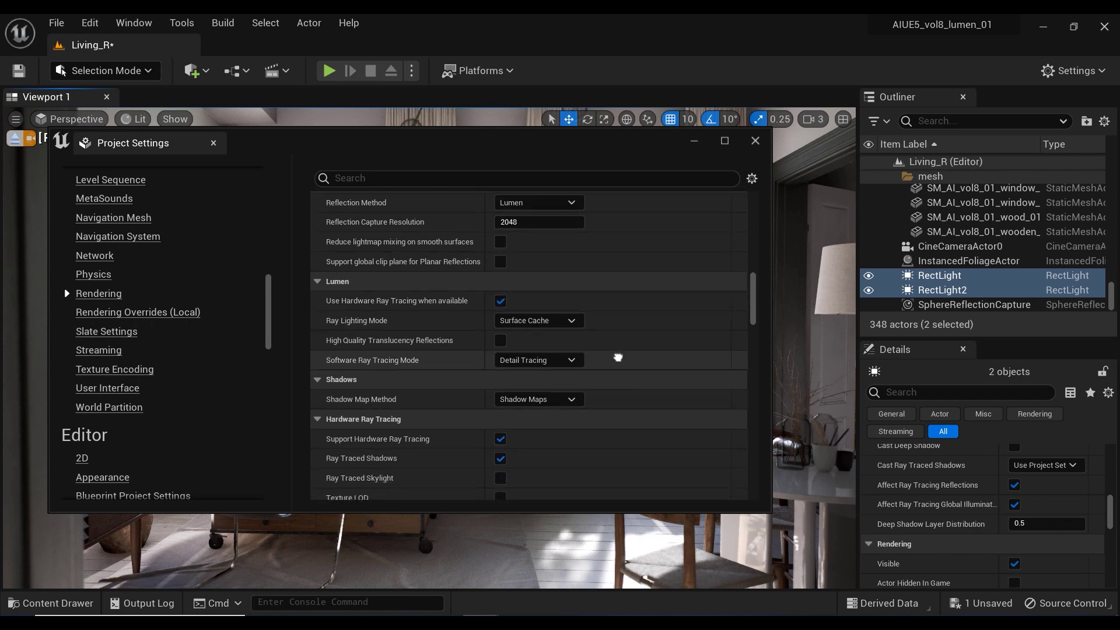
scroll(618, 298, "down", 1)
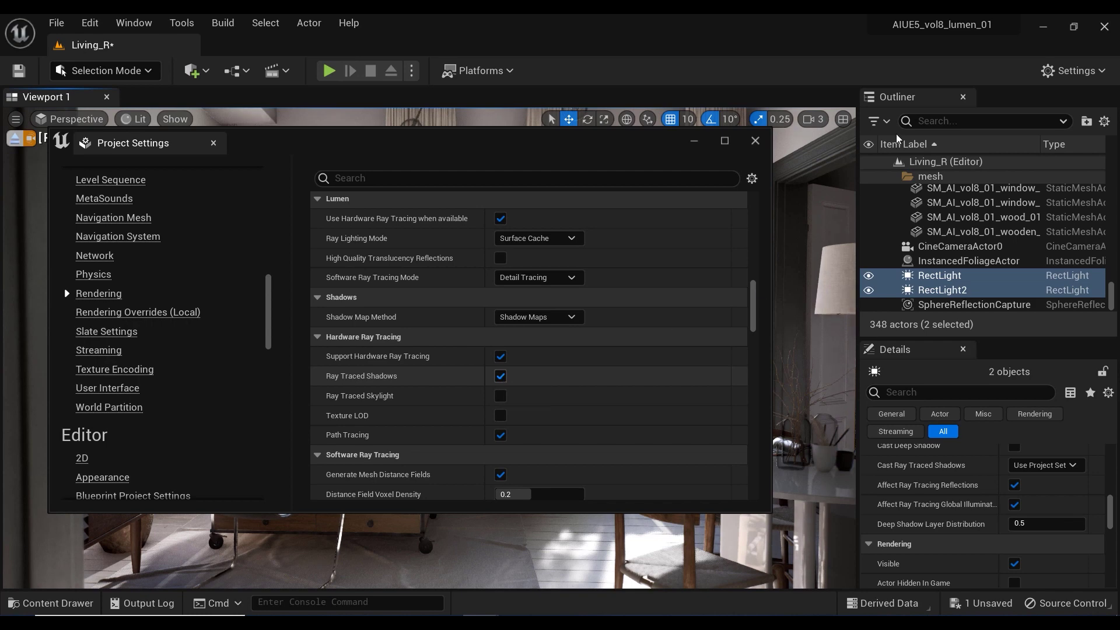
left_click(755, 141)
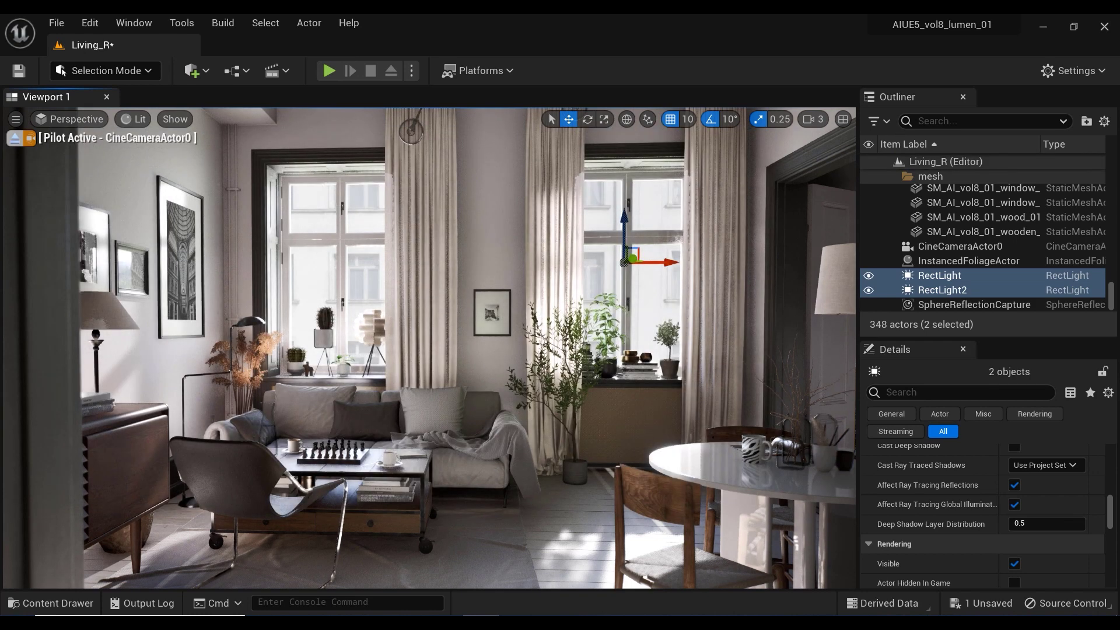
- Find and select PostProcessVolume in the lighting_camera_post folder
middle_click_drag(767, 286, 766, 309)
right_click_drag(971, 279, 972, 301)
scroll(970, 301, "down", 3)
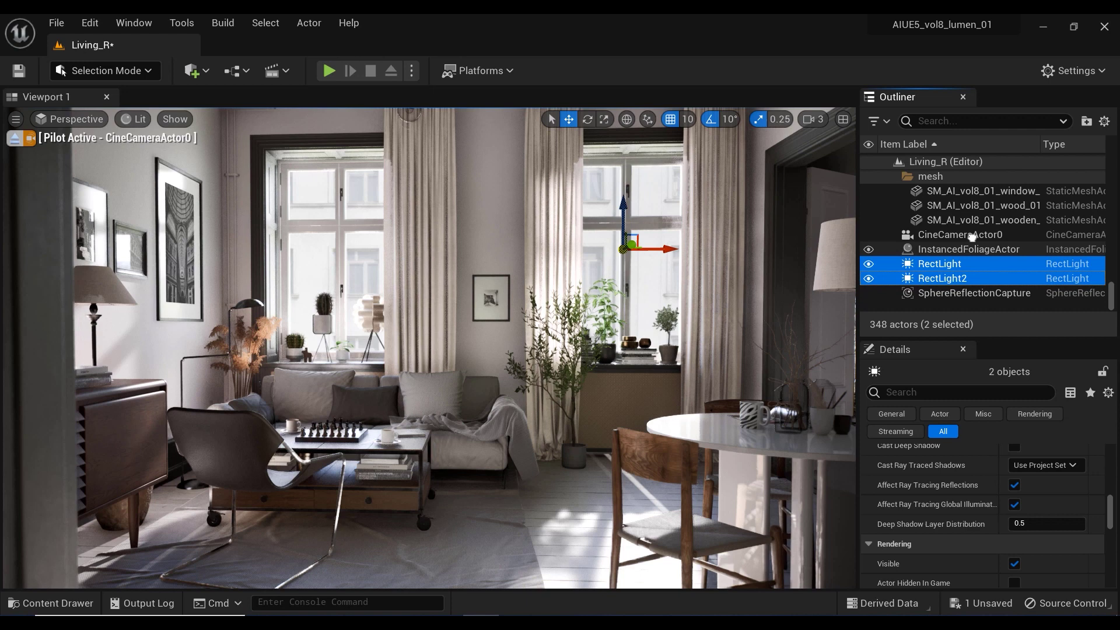
scroll(971, 301, "up", 5)
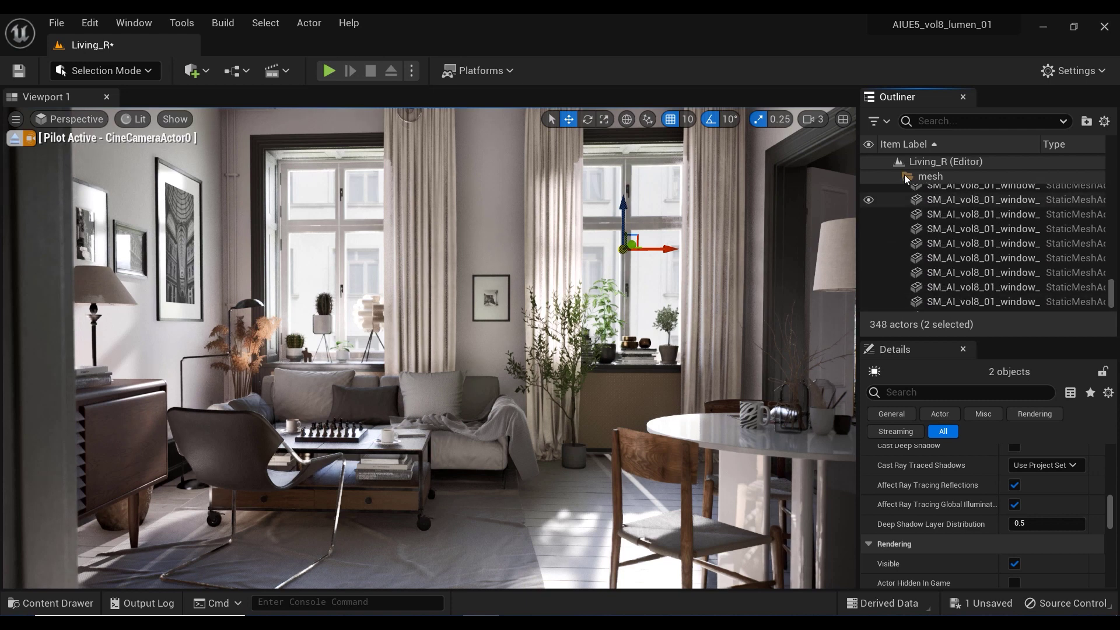
scroll(902, 175, "up", 5)
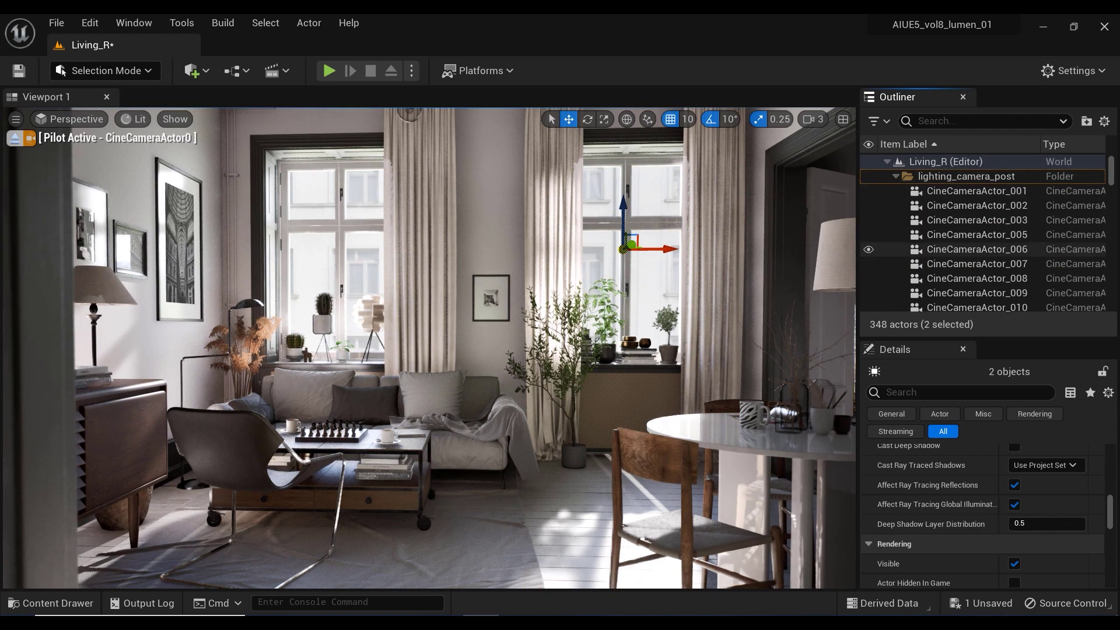
scroll(957, 246, "down", 8)
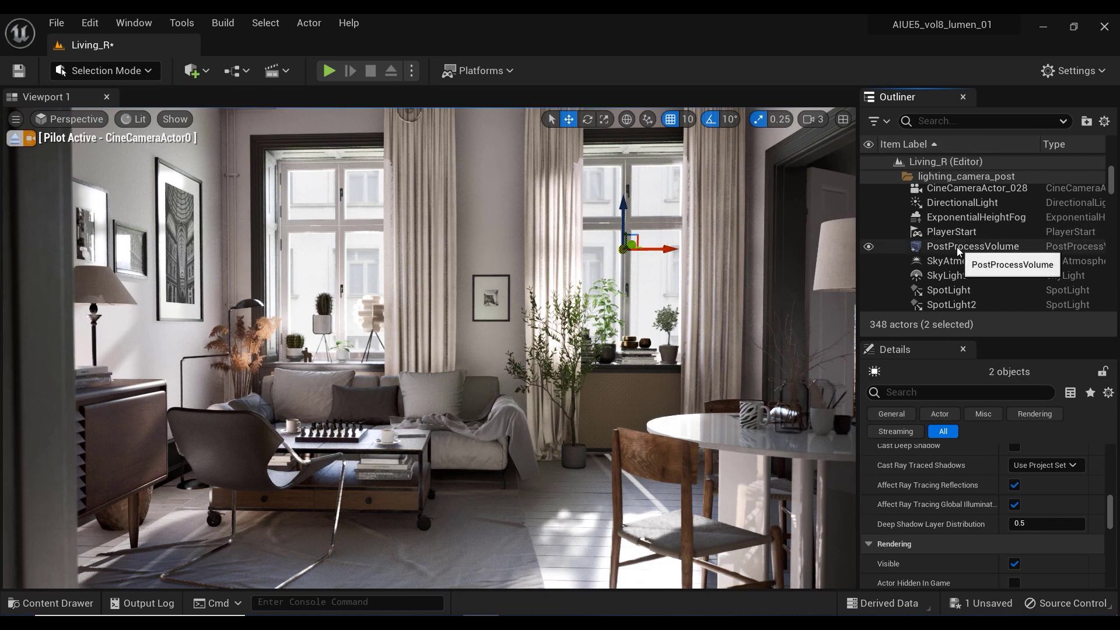
left_click(956, 246)
- Collapse PostProcessVolume's Chromatic Aberration group and expand its Local Exposure group
left_click(898, 525)
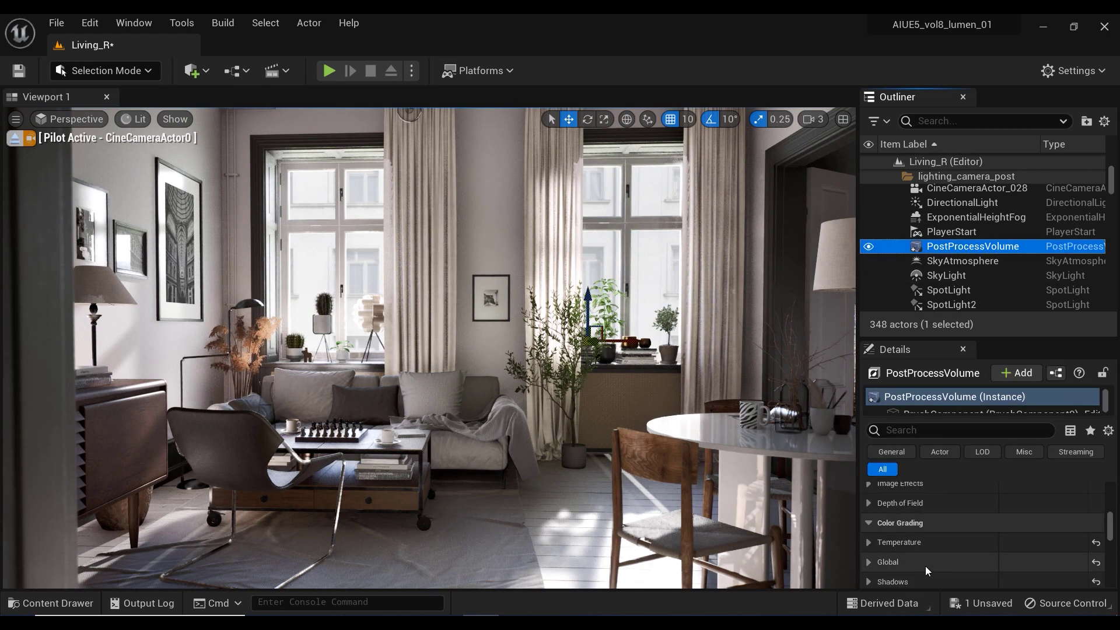
mouse_move(926, 567)
right_mouse_down()
mouse_move(927, 411)
mouse_move(927, 574)
right_mouse_up()
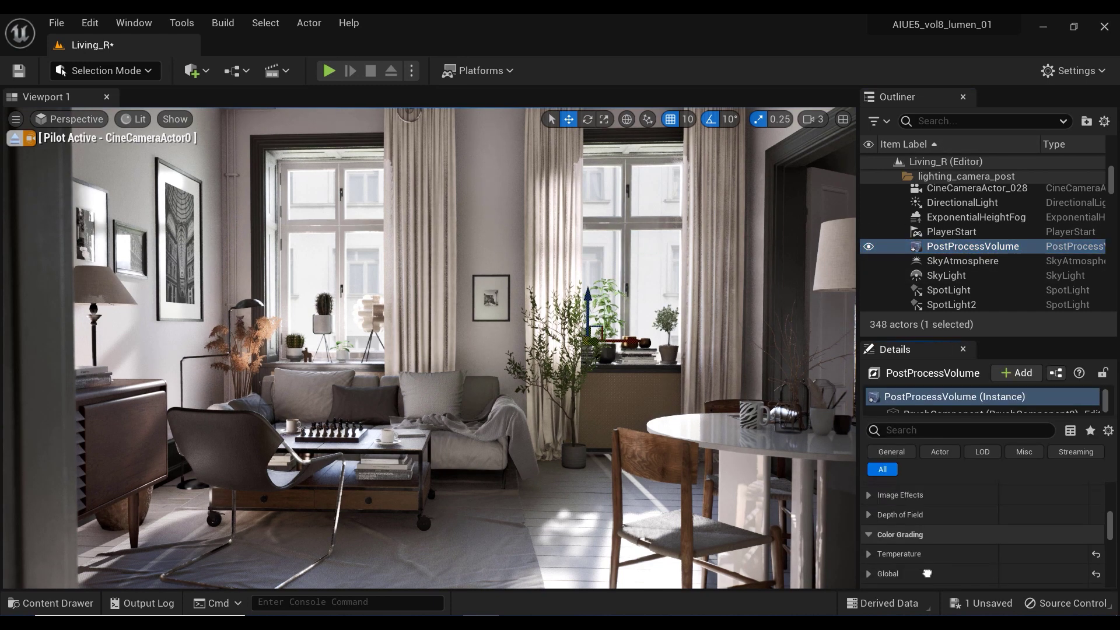
scroll(927, 574, "up", 10)
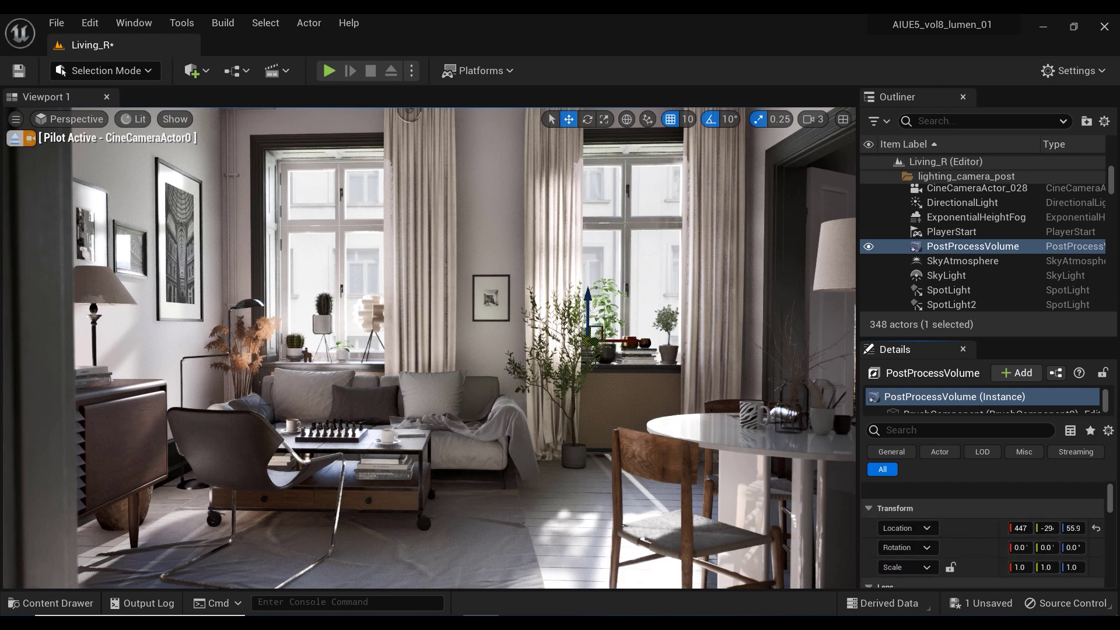
scroll(928, 548, "down", 10)
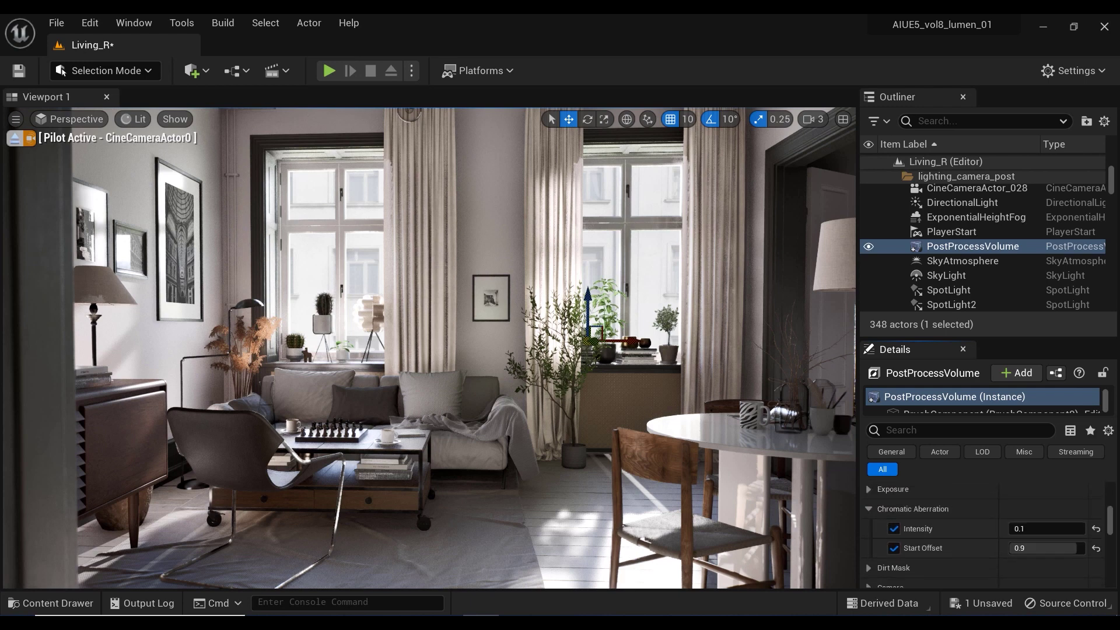
left_click(870, 508)
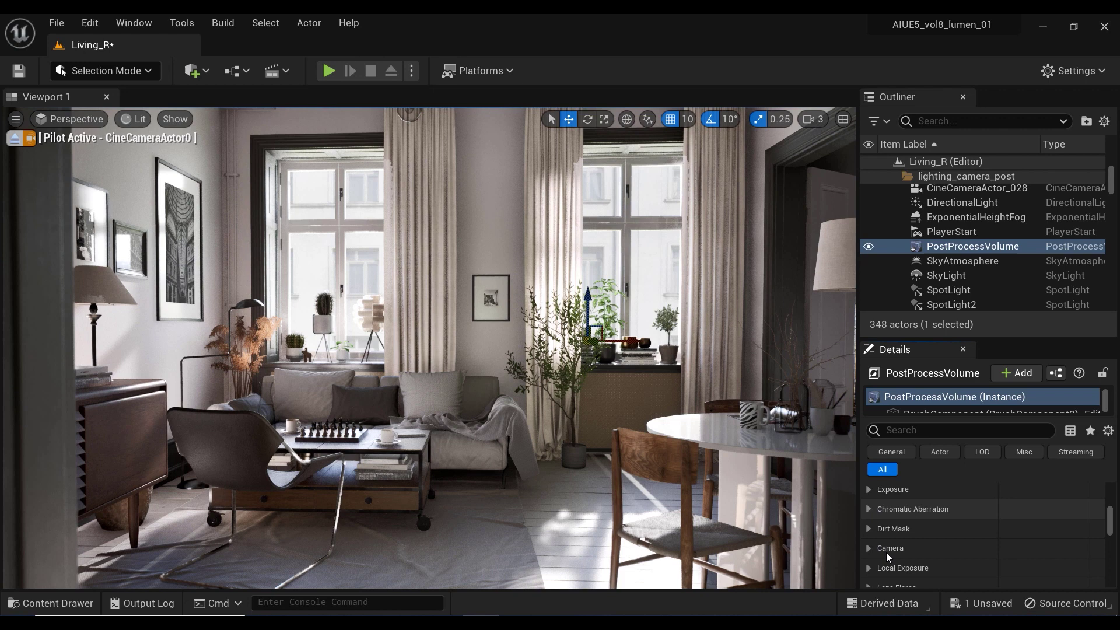
scroll(887, 552, "down", 3)
left_click(873, 496)
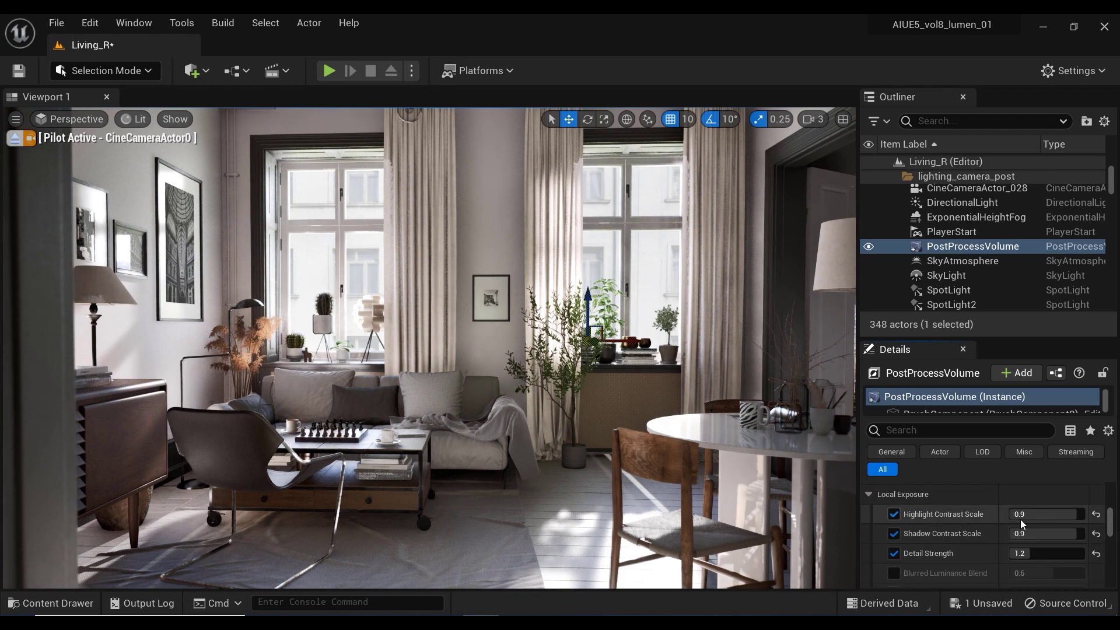
- Reset the Local Exposure Highlight Contrast Scale, Shadow Contrast Scale and Detail Strength to their default of 1.0
left_click(1097, 516)
left_click(1097, 534)
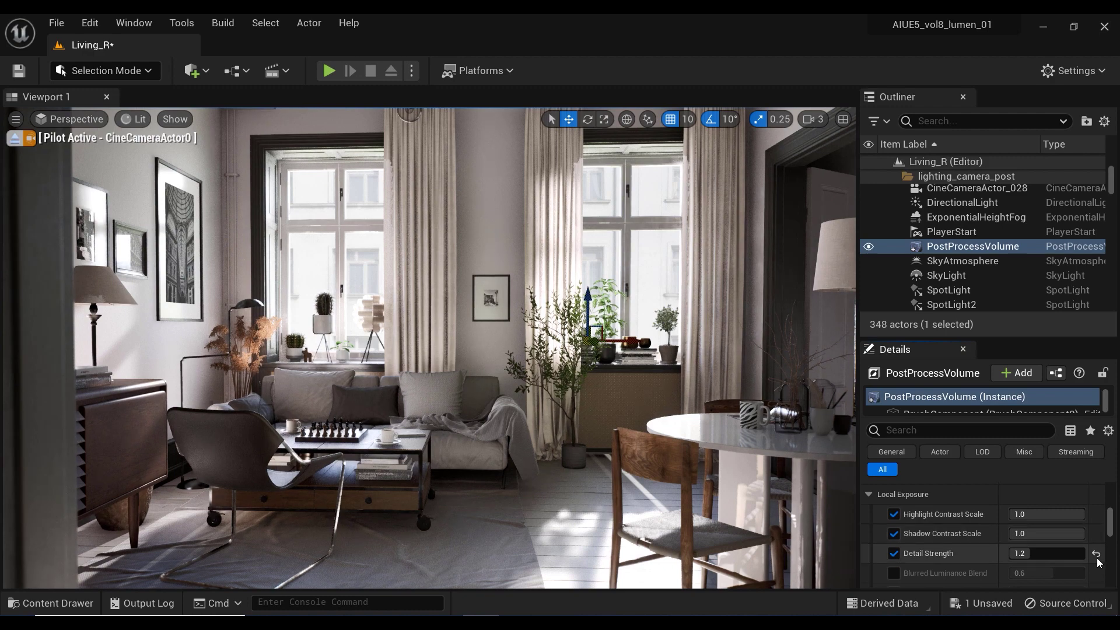
left_click(1097, 554)
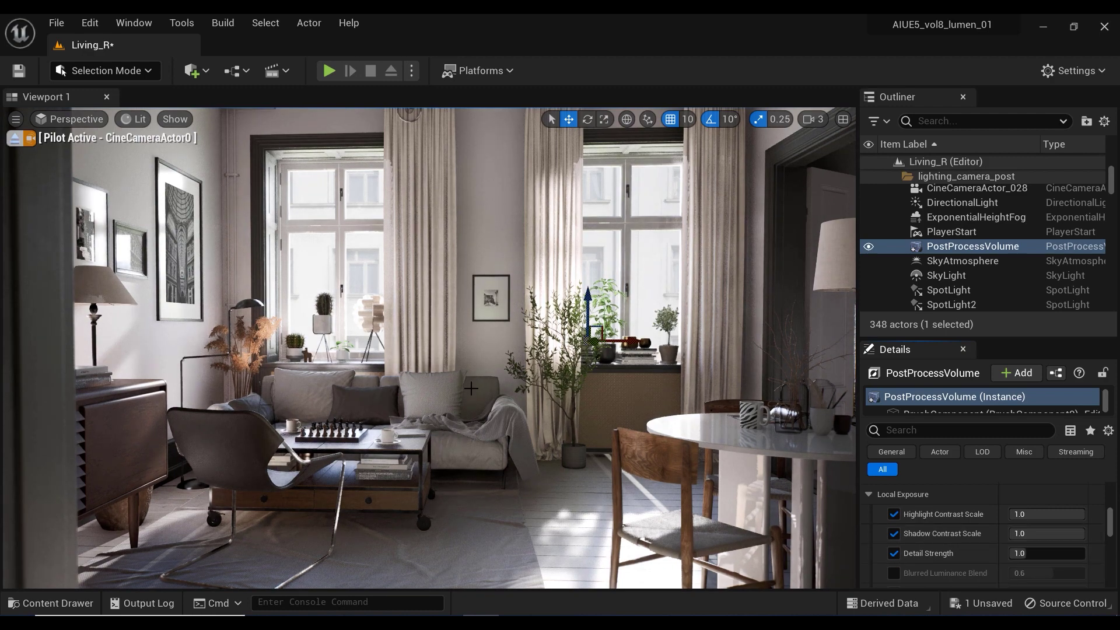
- Set PostProcessVolume's Local Exposure Highlight Contrast Scale to 0.9
middle_click_drag(472, 389, 471, 417)
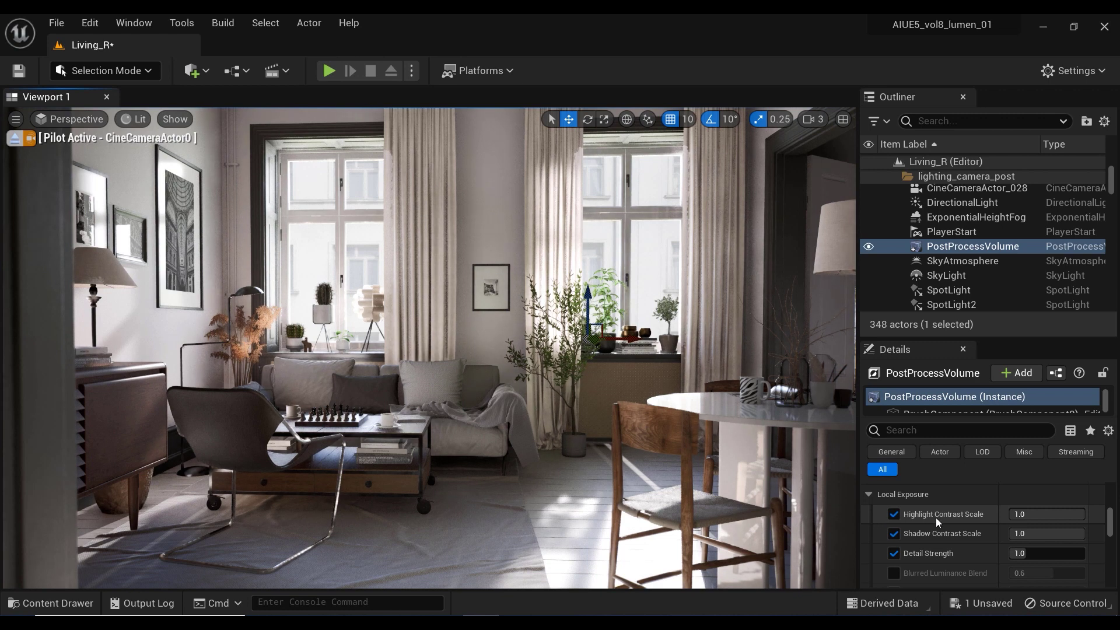
mouse_move(937, 521)
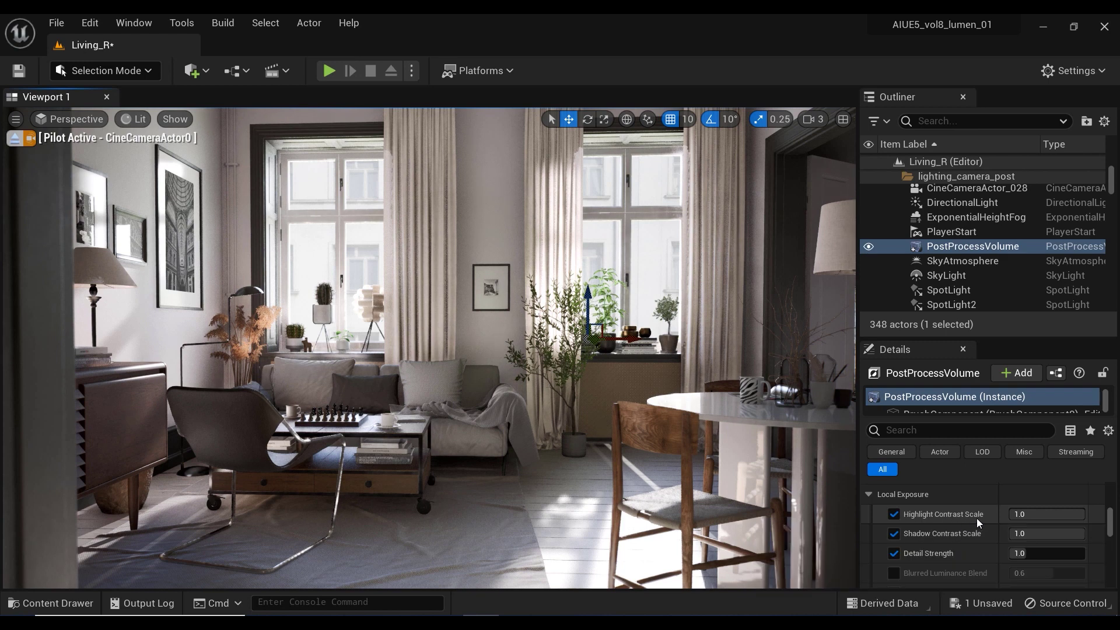
left_click(1072, 520)
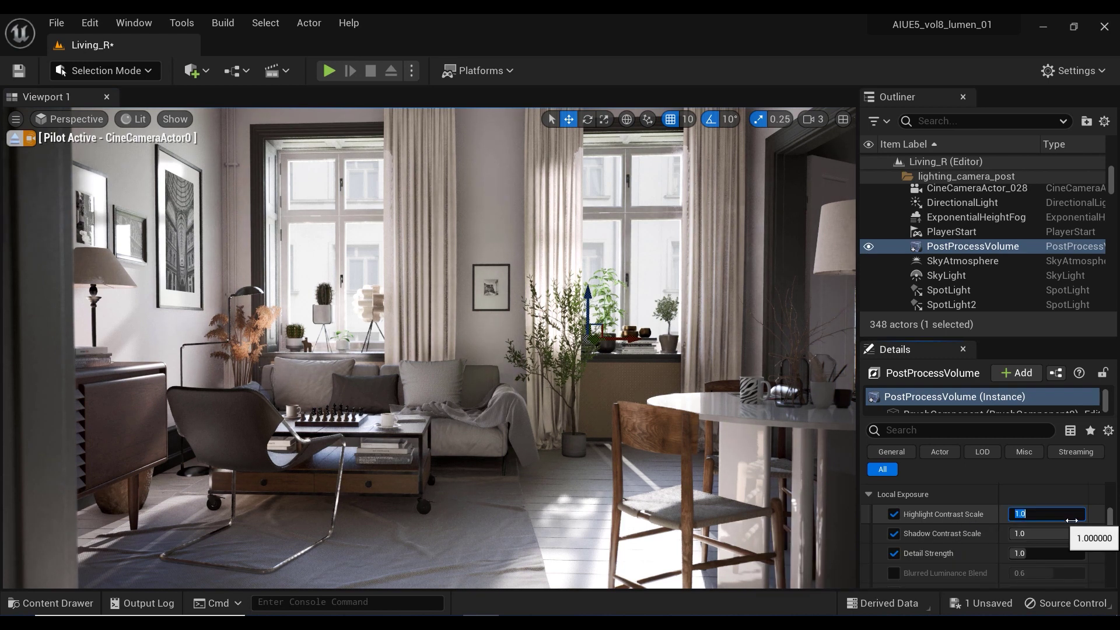
type("0.9")
key("Return")
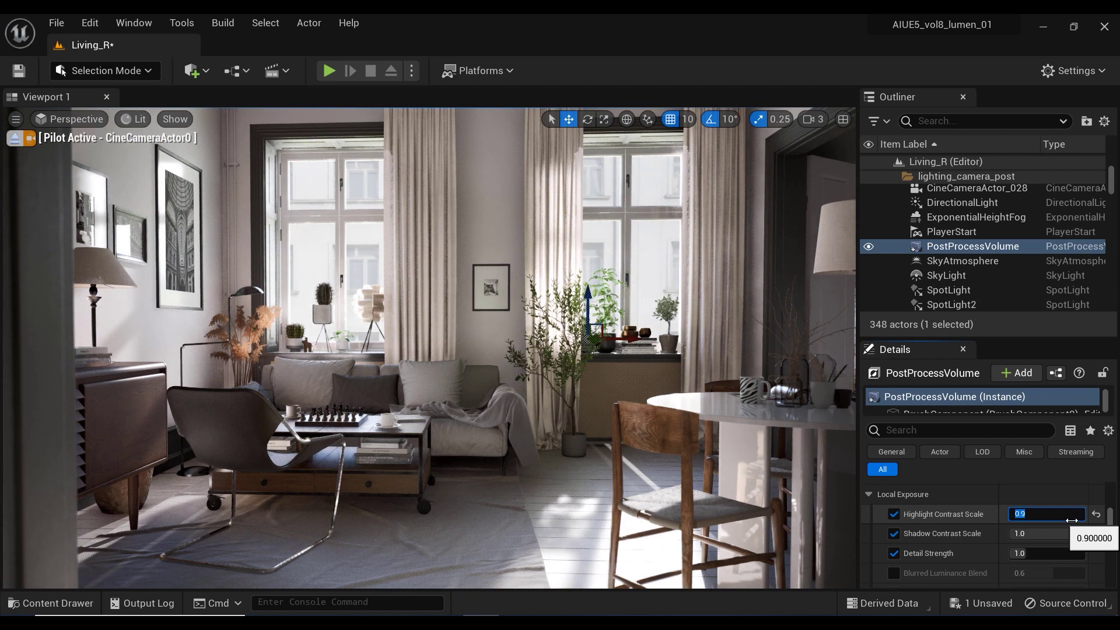
- Set PostProcessVolume's Local Exposure Shadow Contrast Scale to 0.9
left_click(1058, 533)
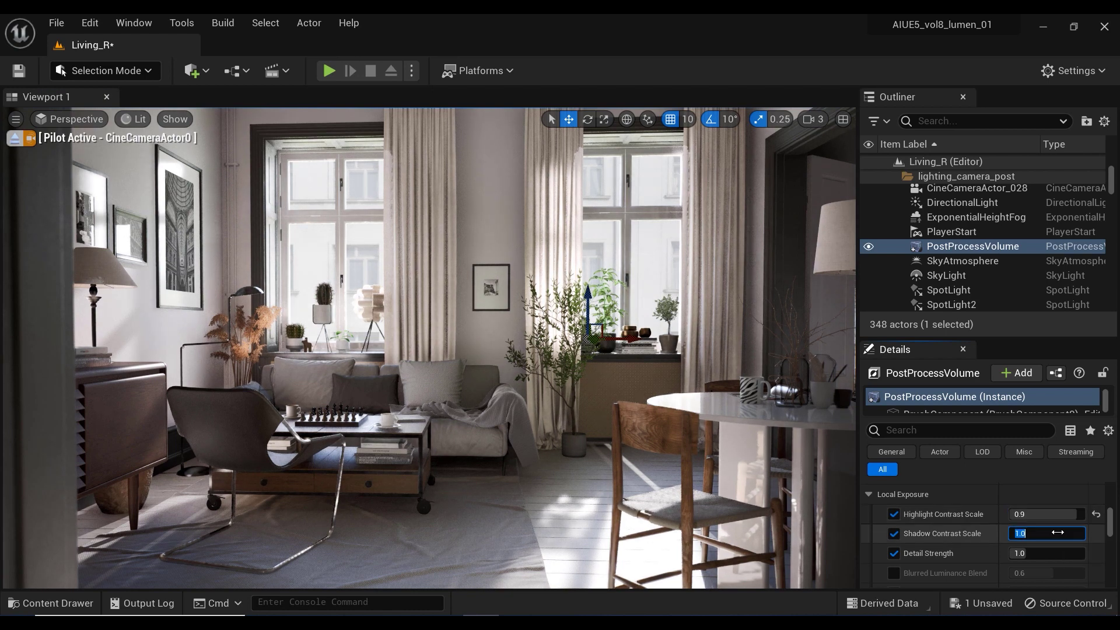
type("0.9")
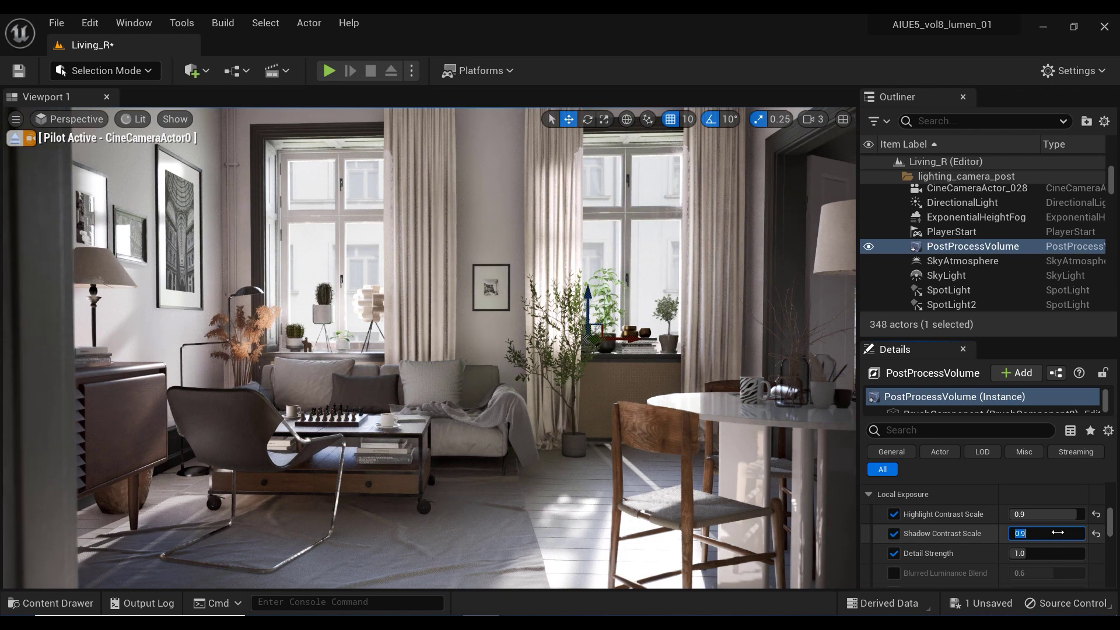
- Try a Local Exposure Detail Strength of 1.5 on PostProcessVolume and check the room
left_click(1033, 554)
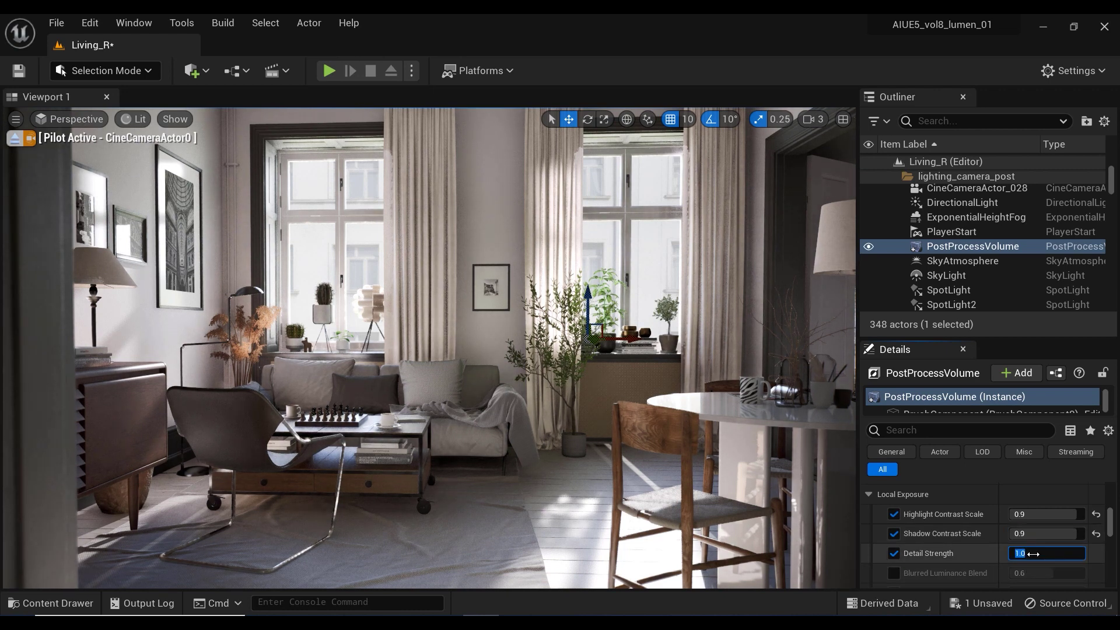
type("1")
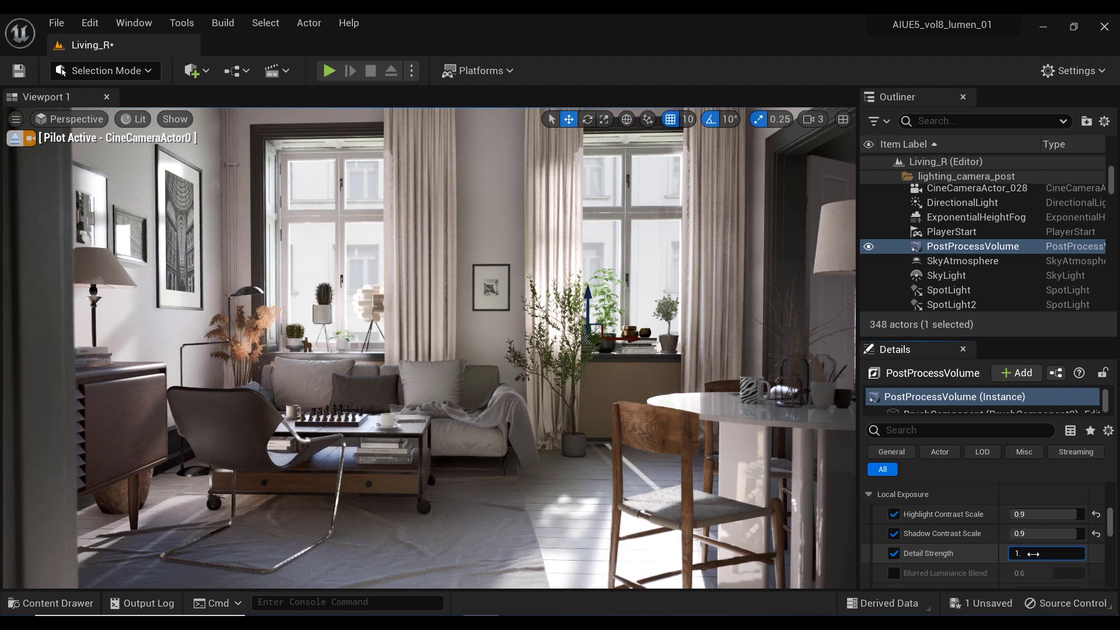
type(".5")
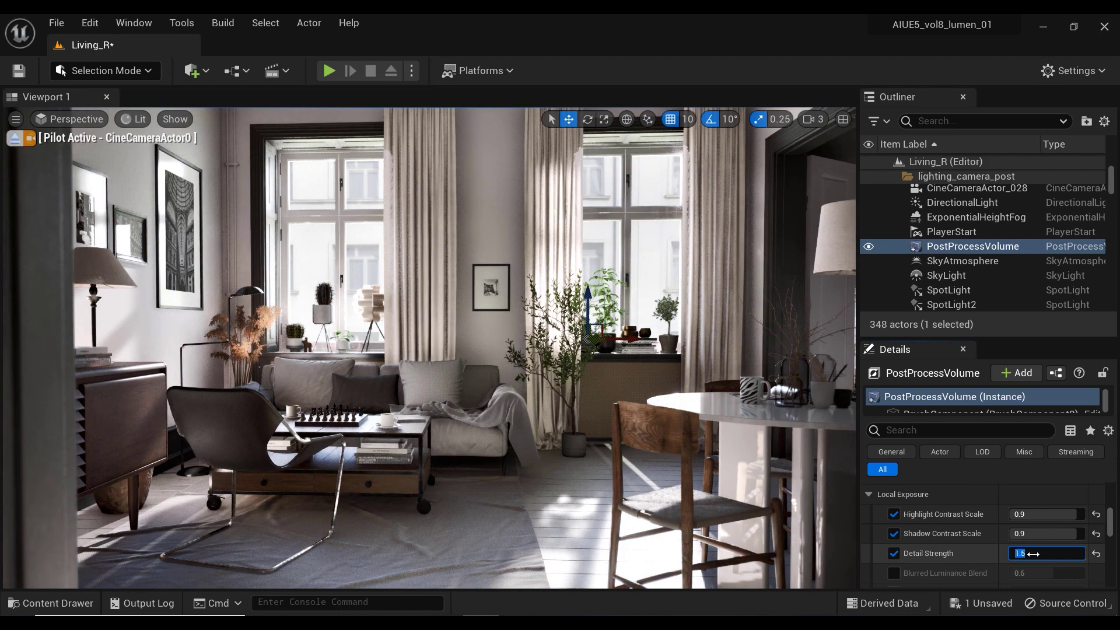
key("Return")
right_click_drag(428, 348, 429, 349)
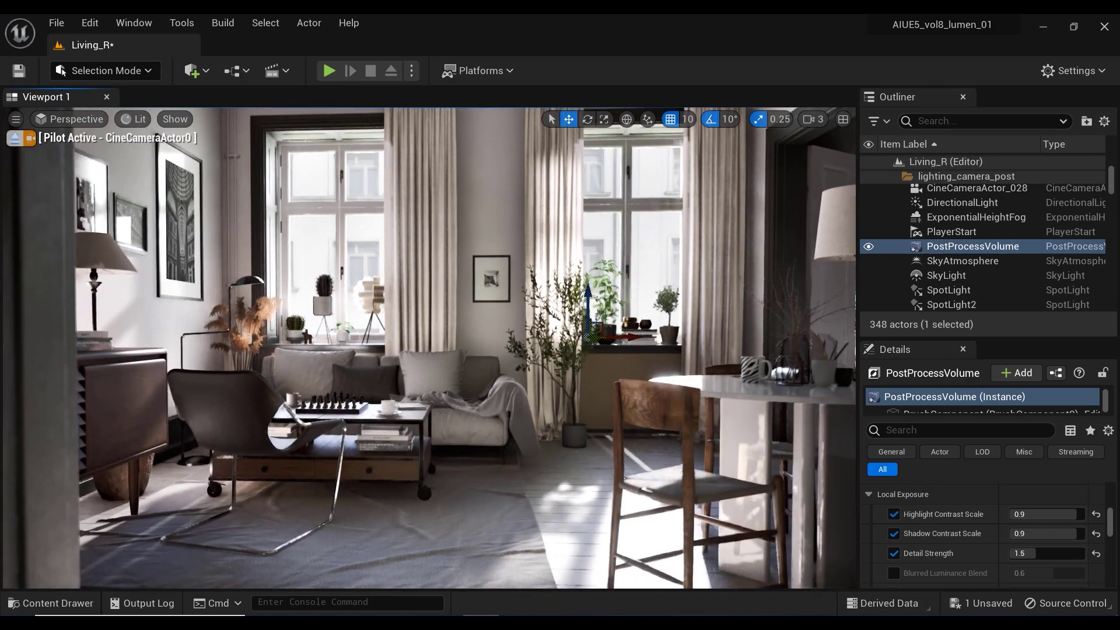
- Set PostProcessVolume's Local Exposure Detail Strength to 1.25
left_click(1011, 553)
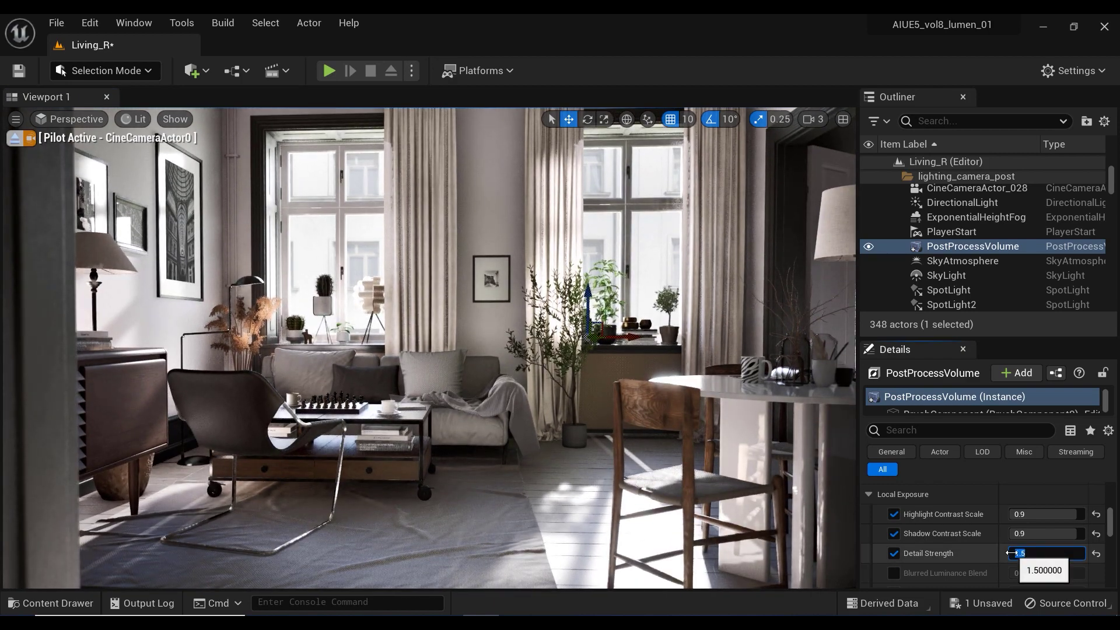
type("1.25")
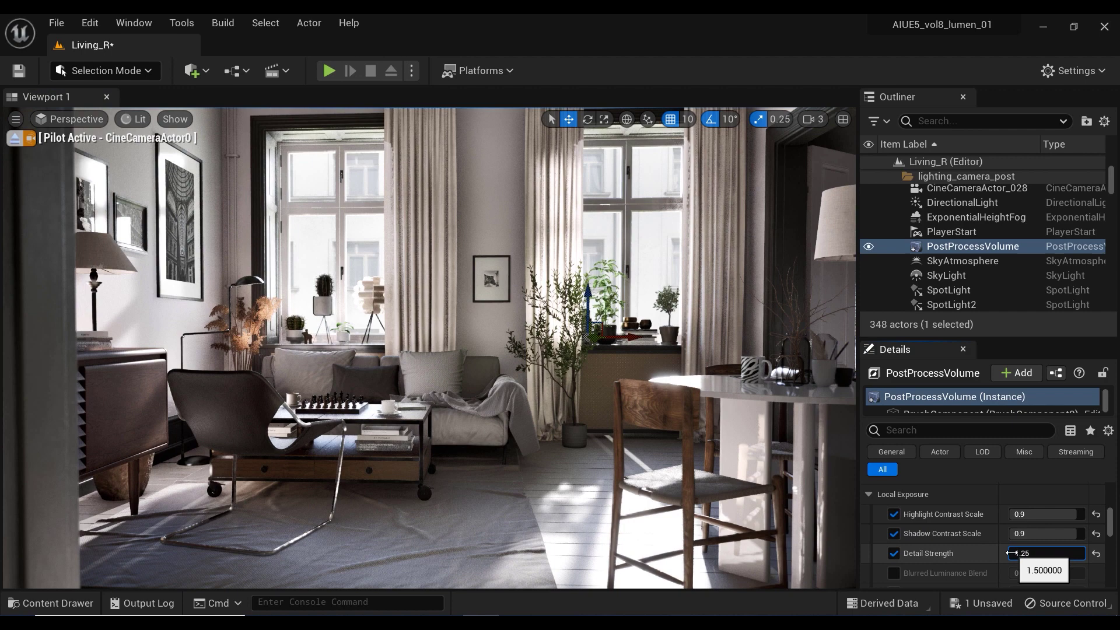
key("Return")
middle_click_drag(428, 347, 441, 318)
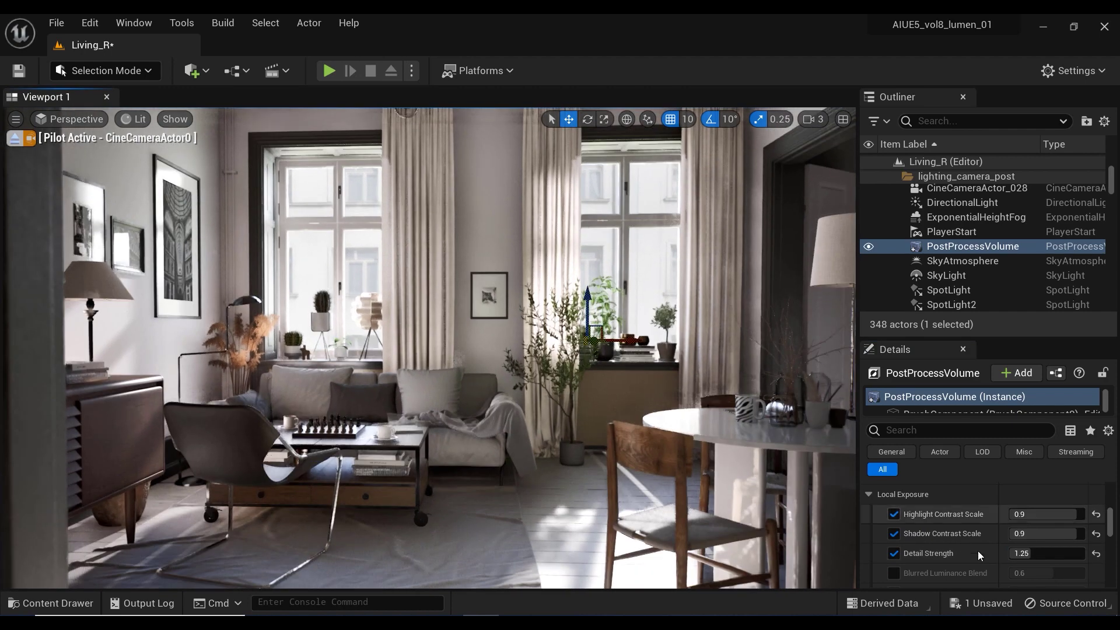
- Compare the room with the Detail Strength override off and on again, and examine the lighting around the sofa, windows and dining table
left_click(895, 552)
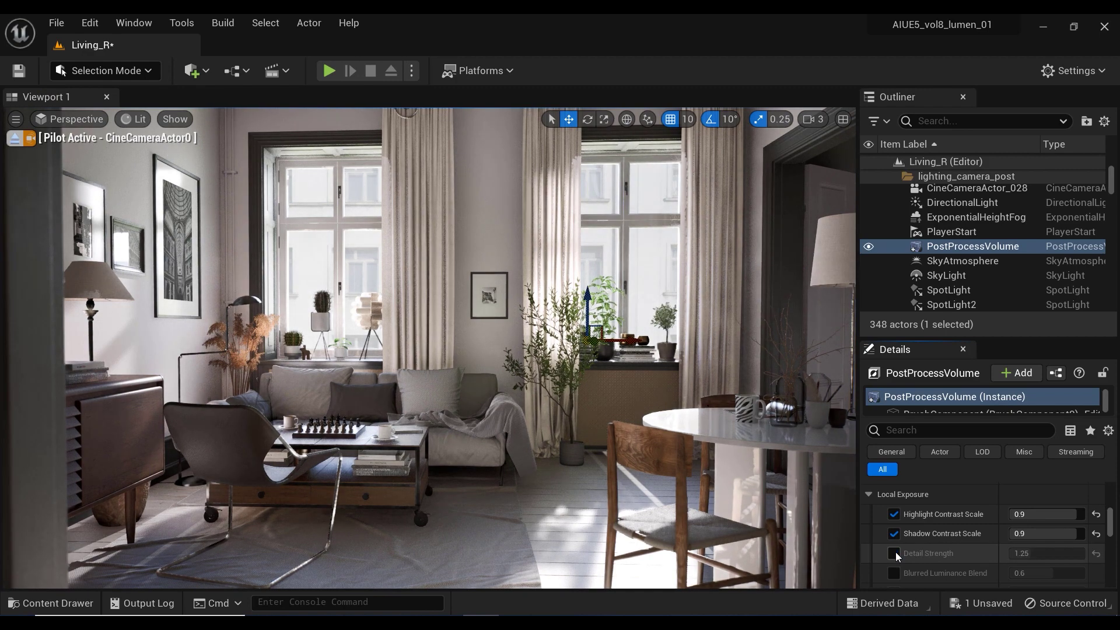
left_click(896, 552)
mouse_move(501, 360)
middle_mouse_down()
mouse_move(514, 334)
mouse_move(508, 352)
middle_mouse_up()
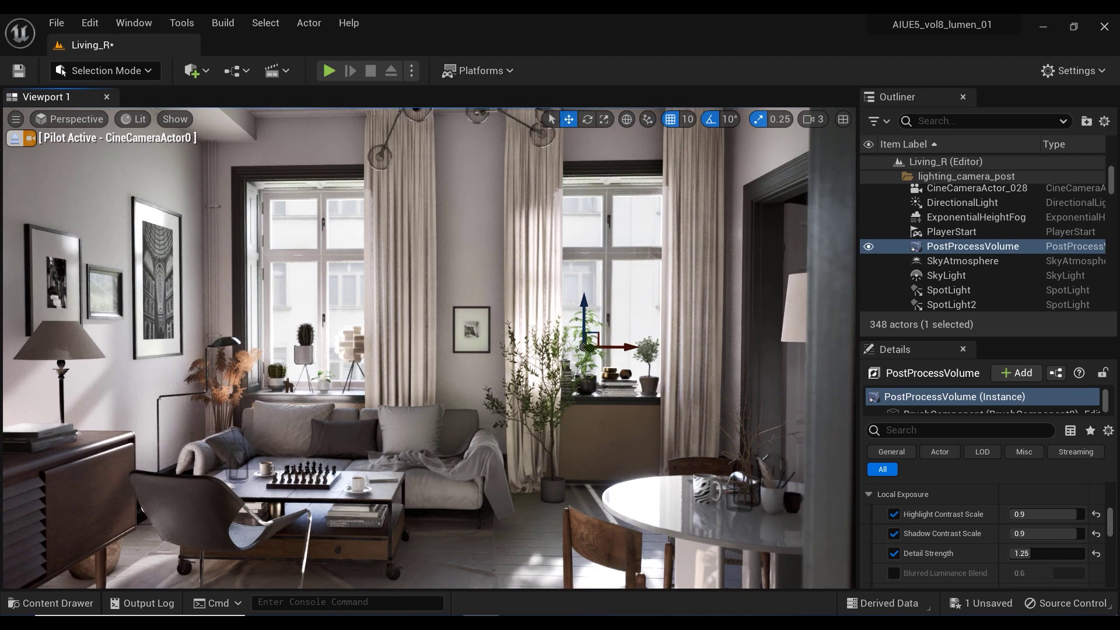
middle_click_drag(507, 351, 508, 374)
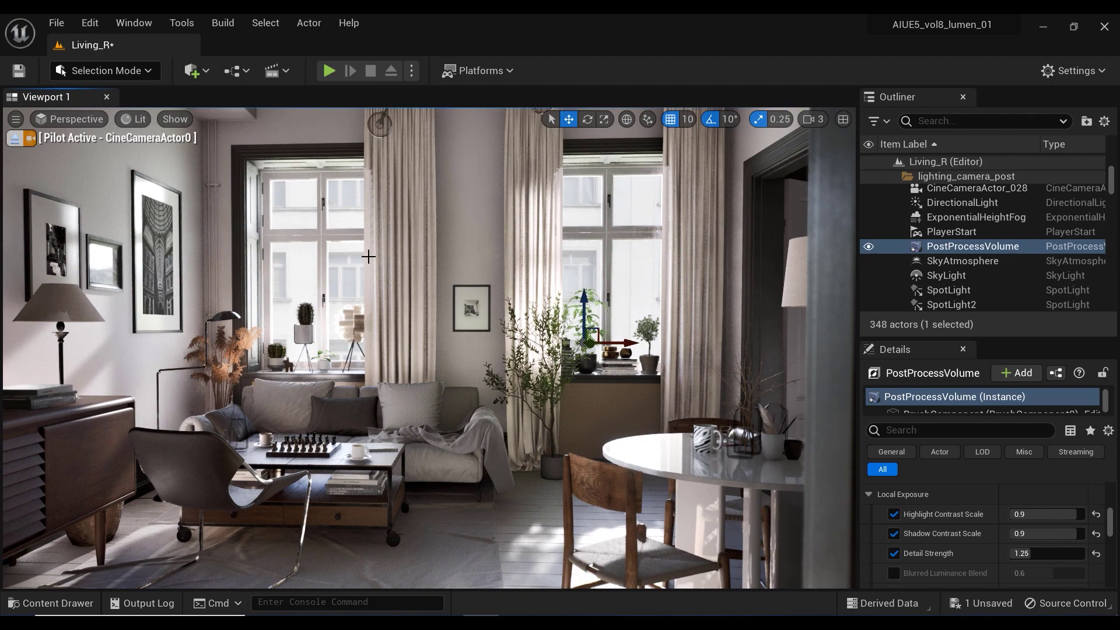
key("w")
key("d")
right_click_drag(370, 257, 371, 257)
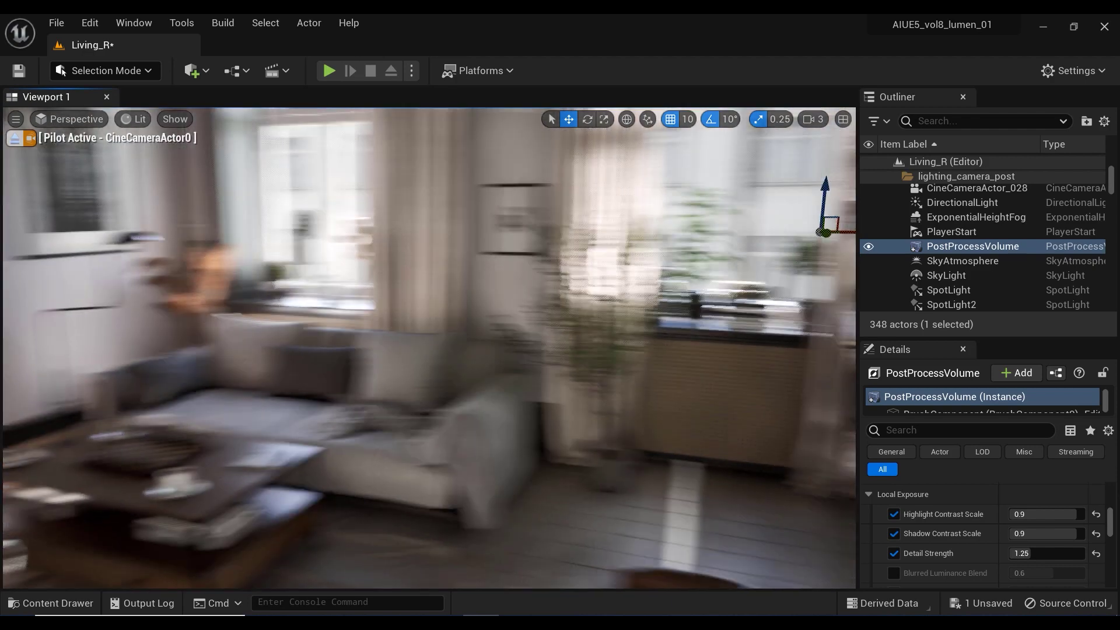
right_click_drag(429, 348, 715, 345)
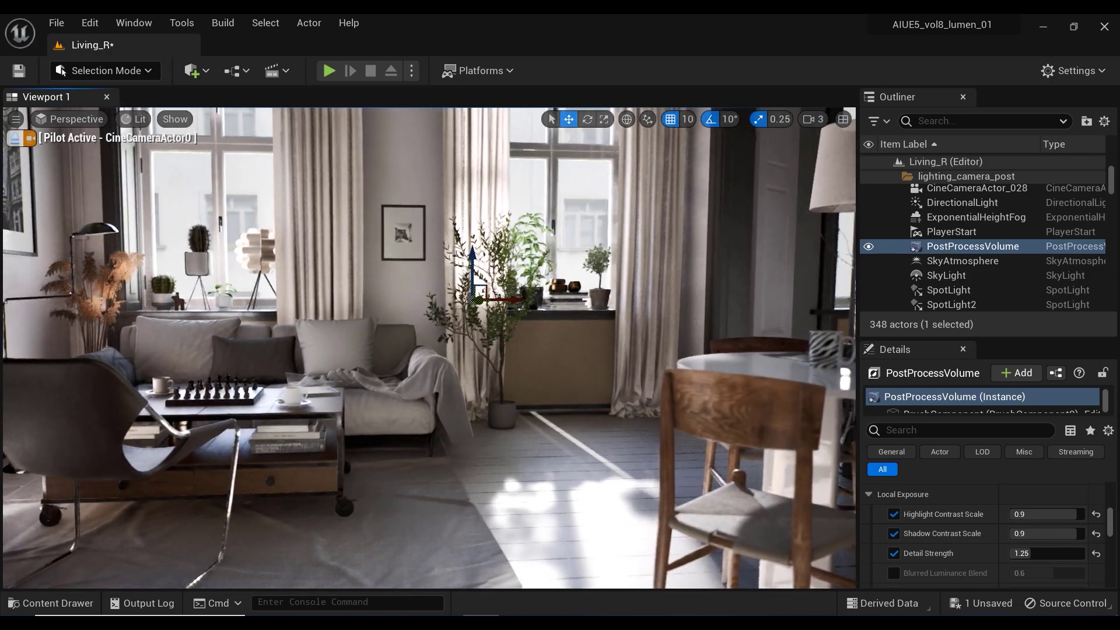